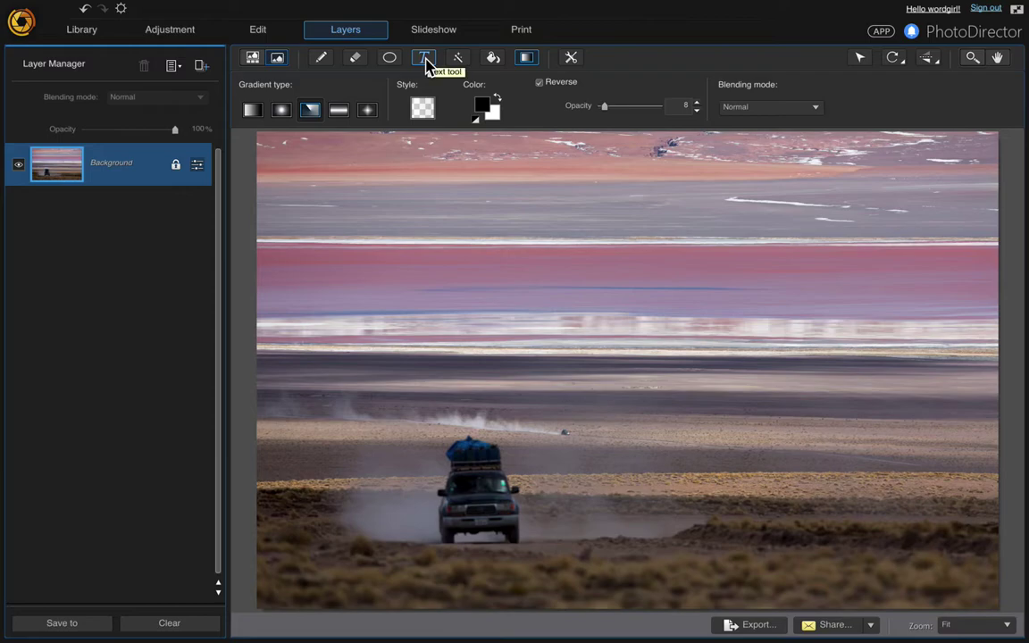
# - Create a new text box on the photo and stretch it wide to both sides
pyautogui.click(425, 59)
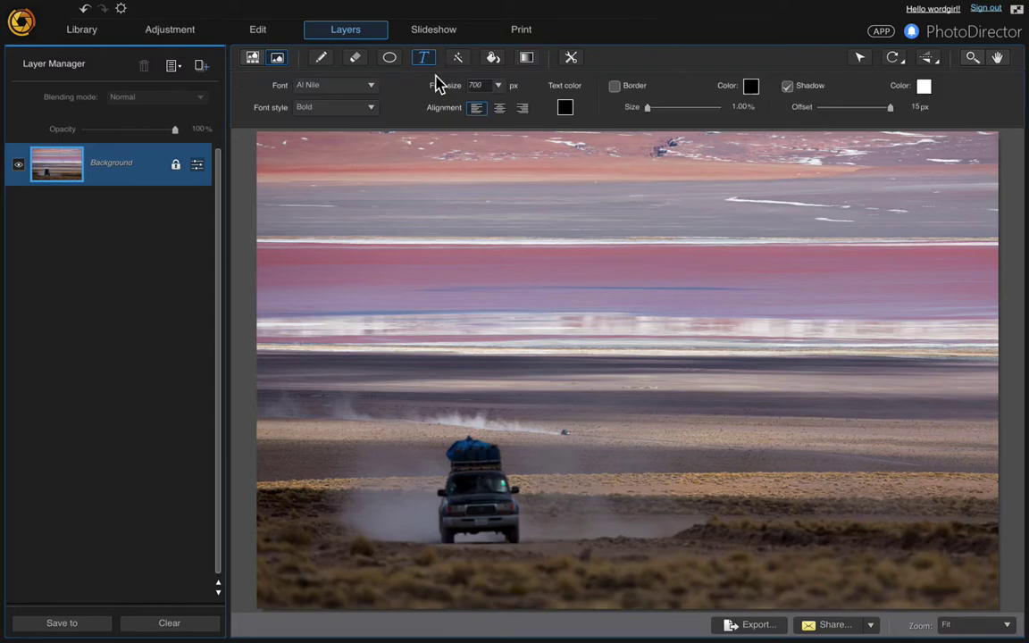
pyautogui.click(468, 300)
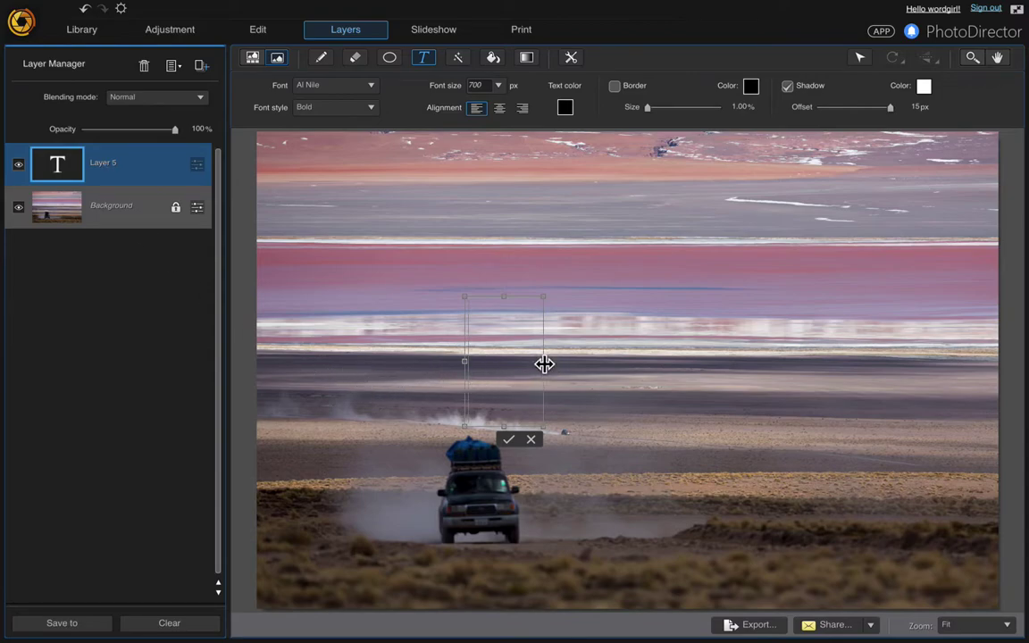
pyautogui.moveTo(544, 364); pyautogui.dragTo(889, 370)
pyautogui.moveTo(465, 355); pyautogui.dragTo(331, 354)
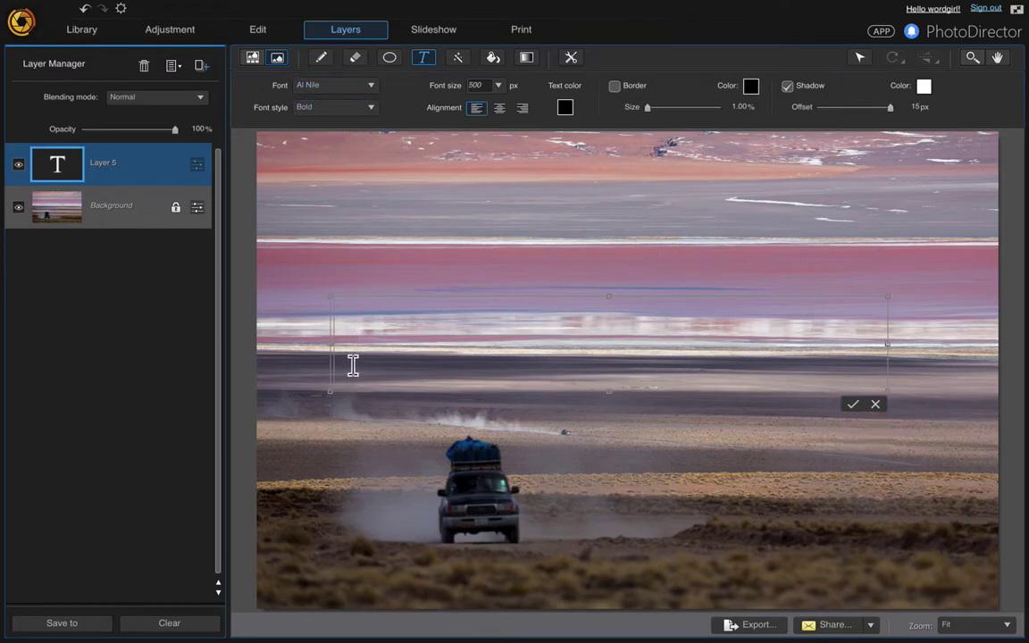
# - Set the new text layer's font size to 500 px
pyautogui.click(498, 86)
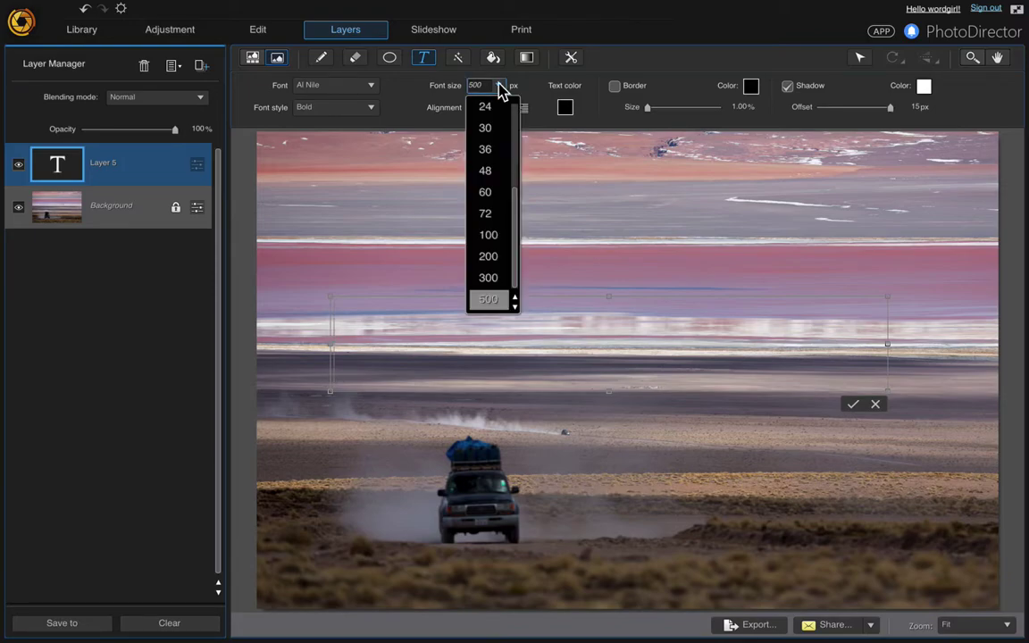
pyautogui.scroll(8, 514, 161)
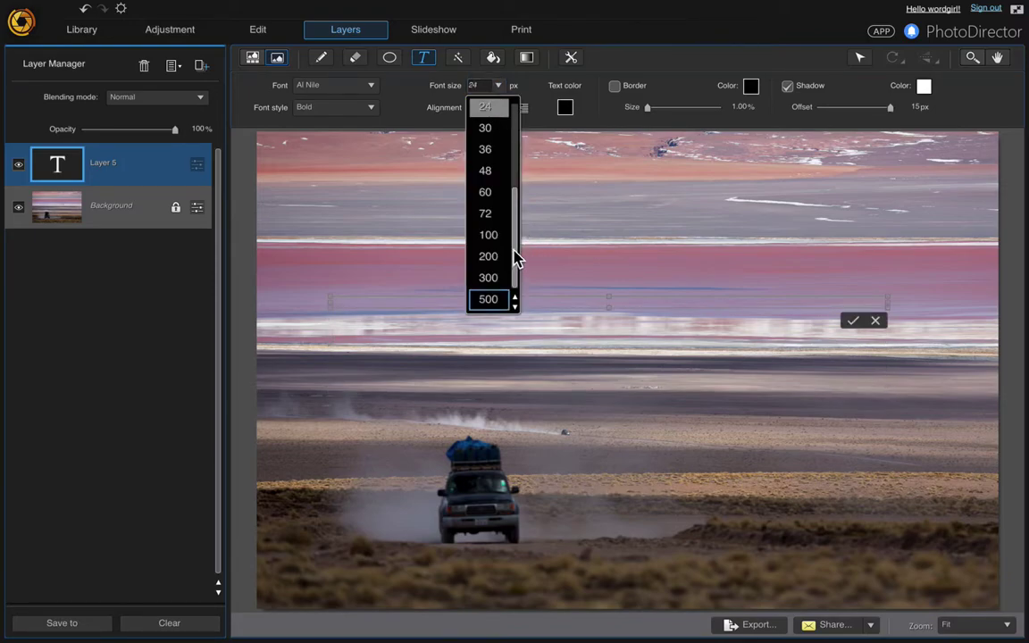
pyautogui.click(361, 351)
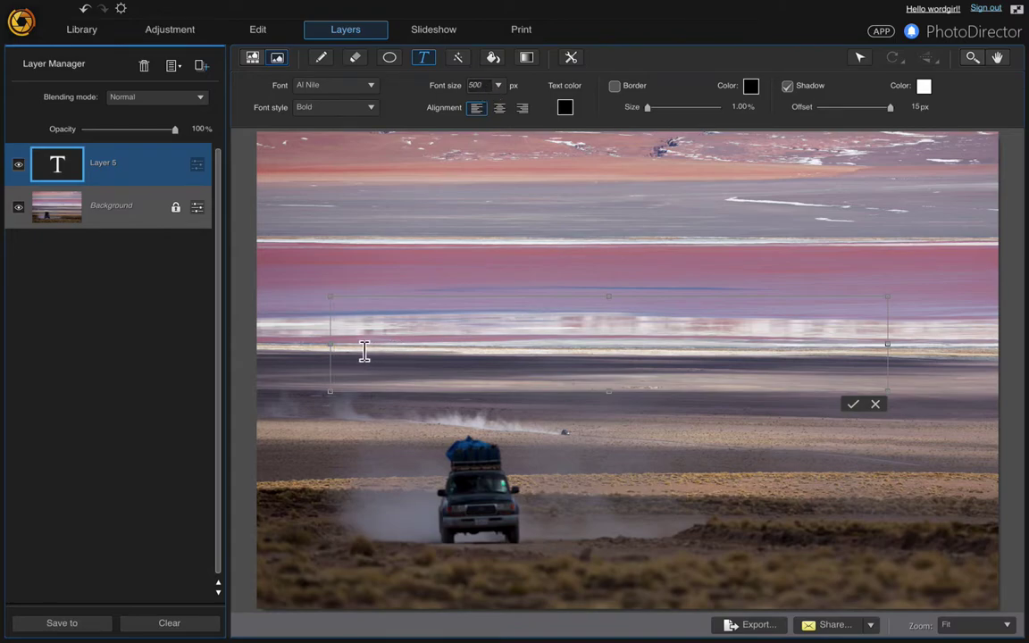
# - Enter ROADTRIP as bold black text and move it up and to the right above the road
pyautogui.write('R')
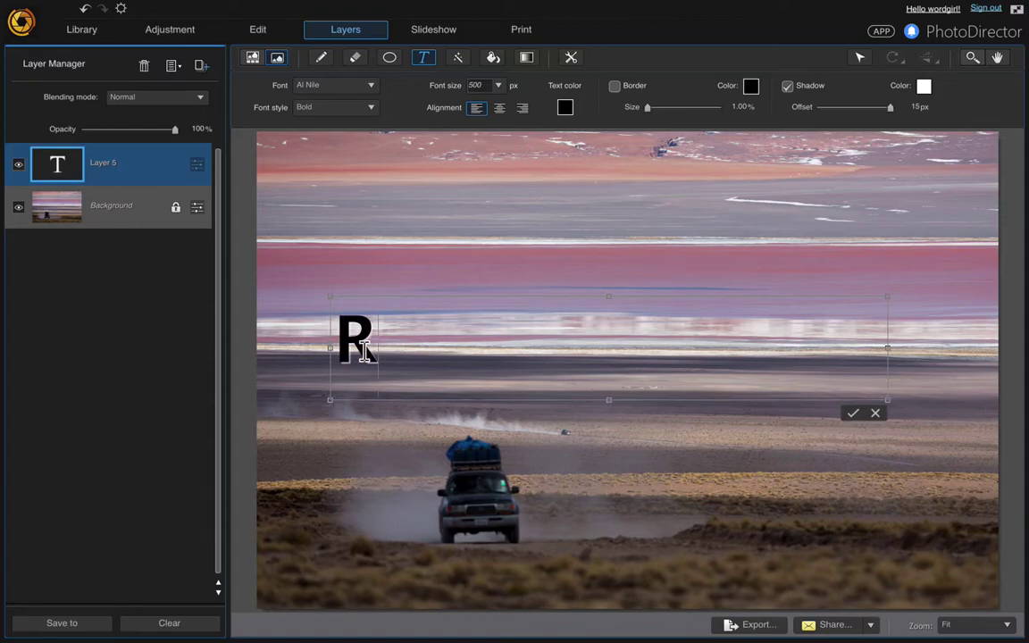
pyautogui.write('OADTRIP')
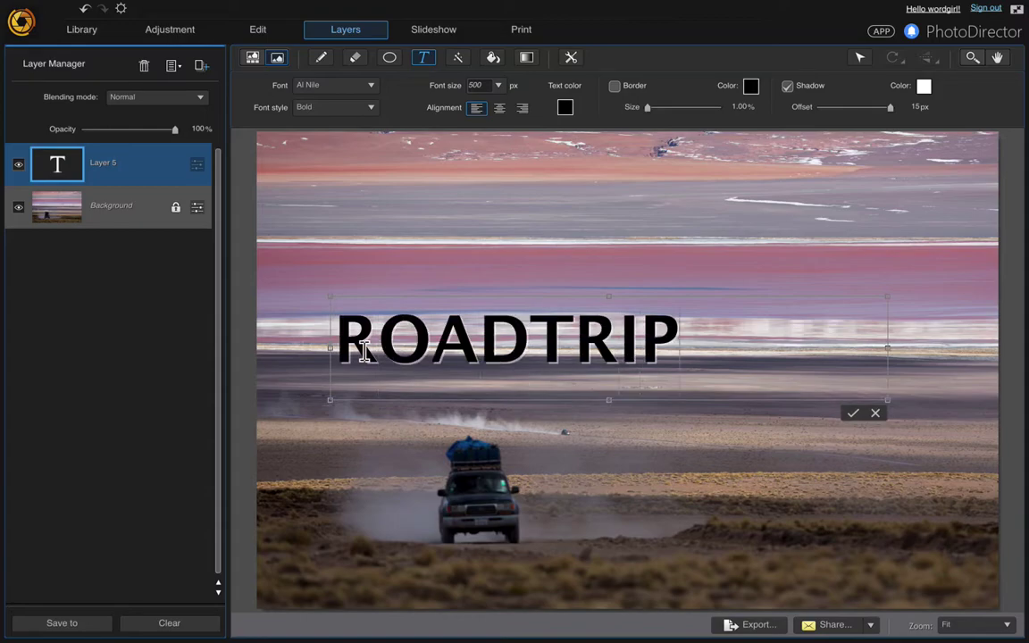
pyautogui.click(853, 415)
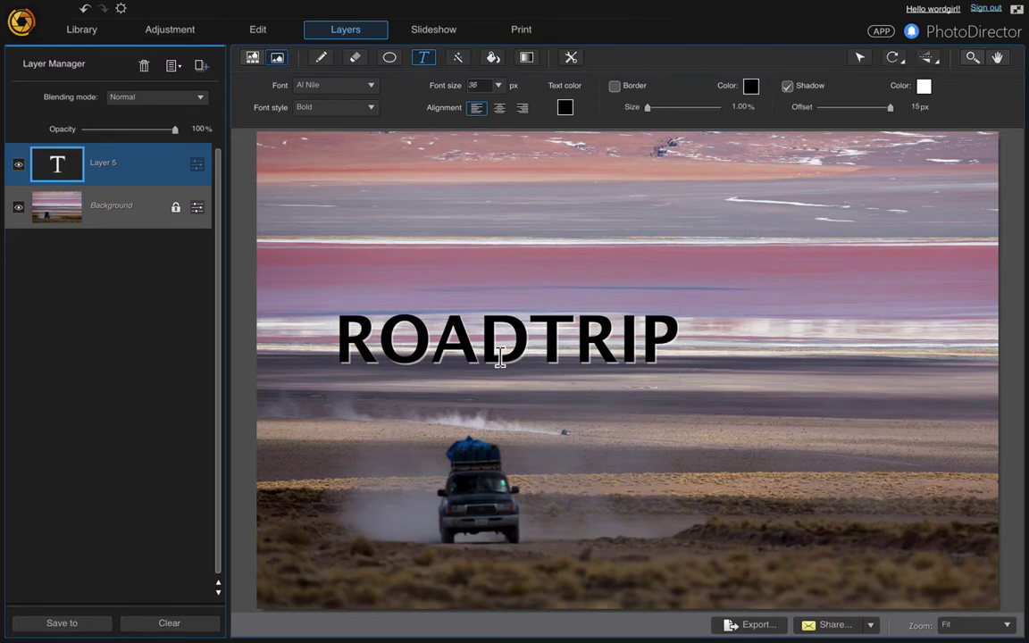
pyautogui.click(451, 321)
pyautogui.moveTo(536, 296); pyautogui.dragTo(643, 226)
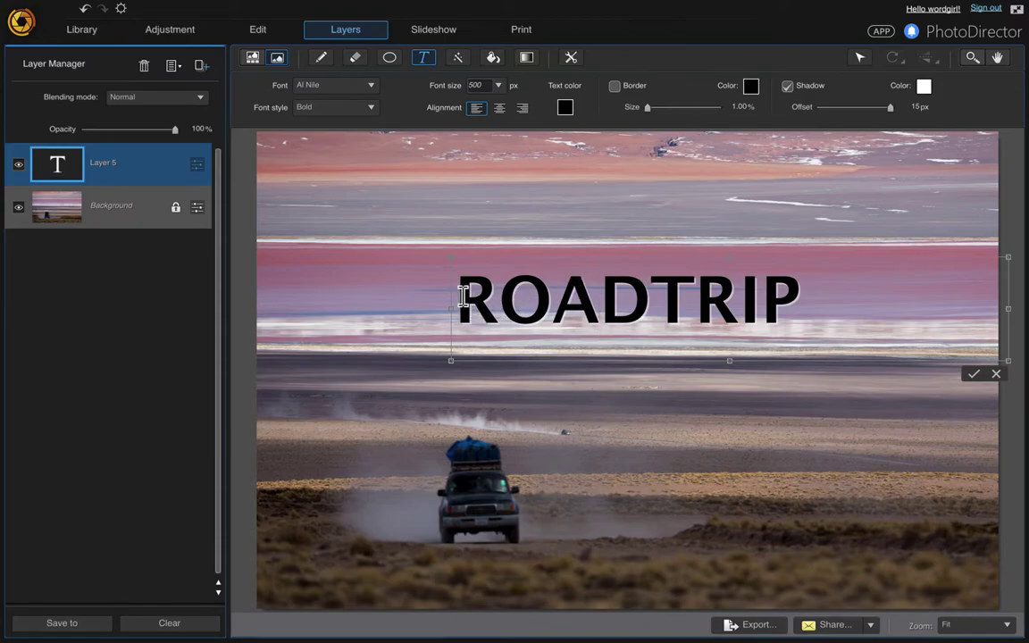
# - Enlarge the ROADTRIP text to a 700 px font size
pyautogui.moveTo(463, 298); pyautogui.dragTo(812, 307)
pyautogui.click(480, 85)
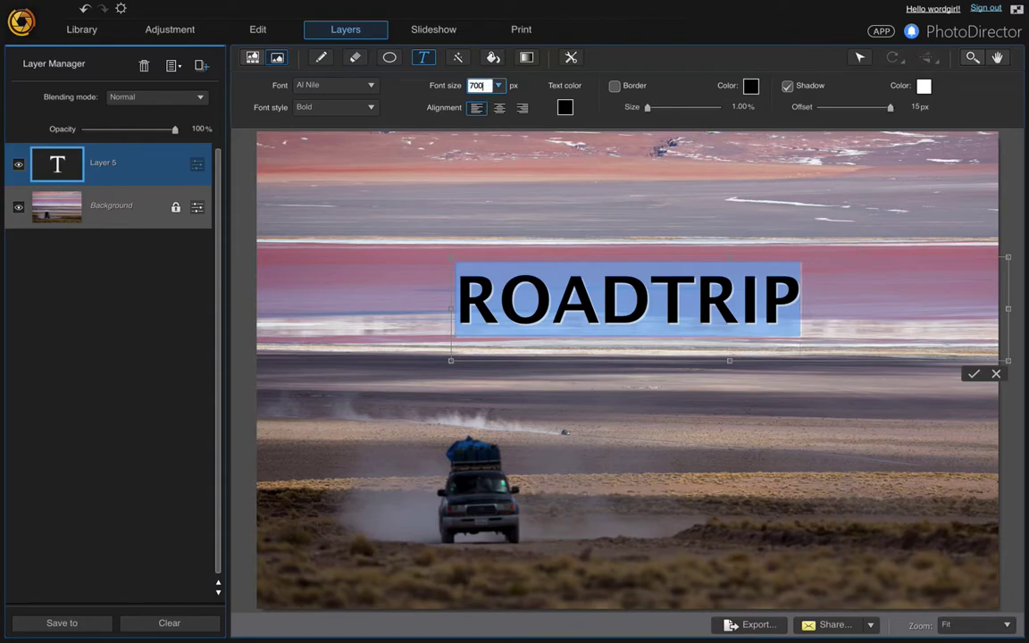
pyautogui.press('Return')
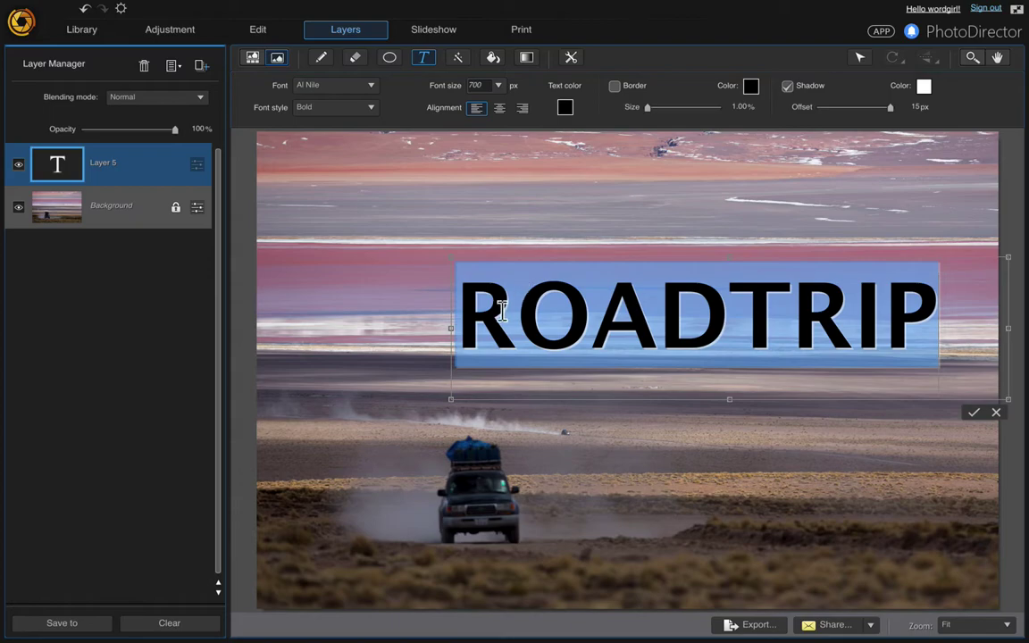
pyautogui.click(973, 411)
# - Move ROADTRIP left to centre it over the pink lake band
pyautogui.click(781, 278)
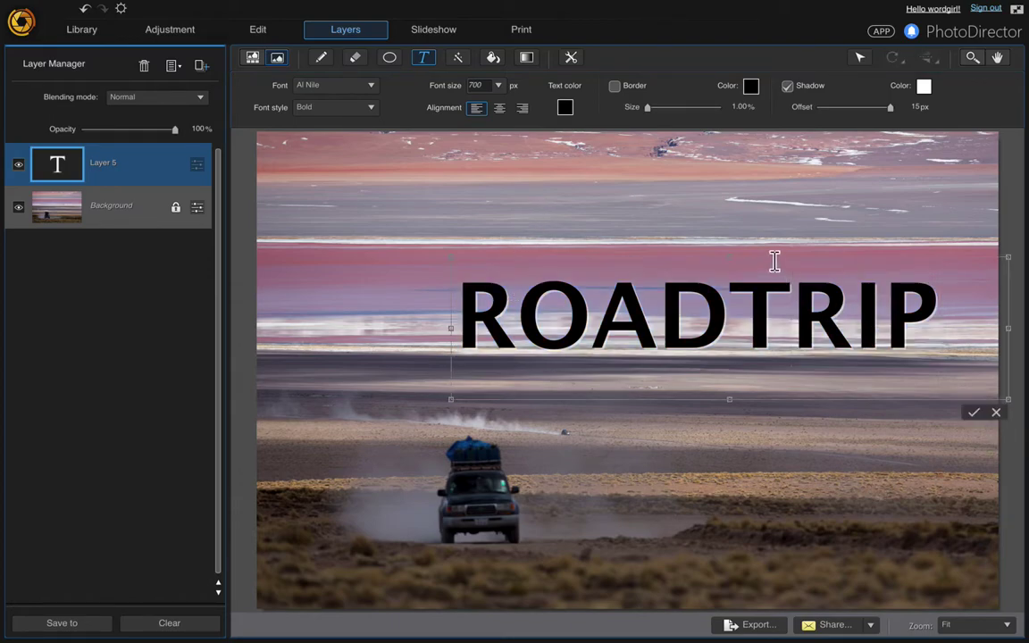
pyautogui.moveTo(772, 249); pyautogui.dragTo(725, 207)
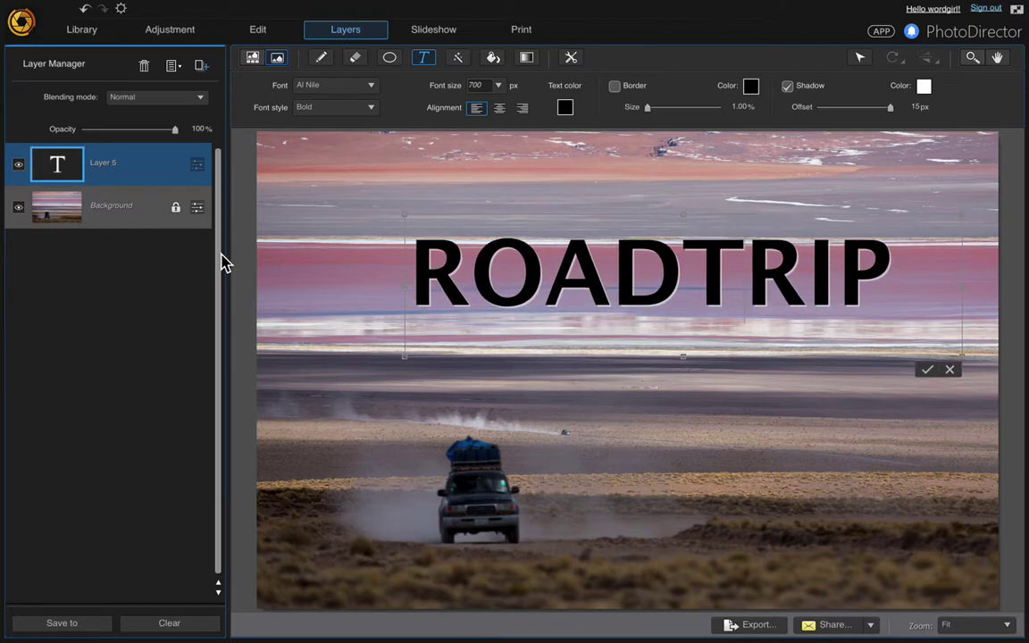
pyautogui.click(154, 173)
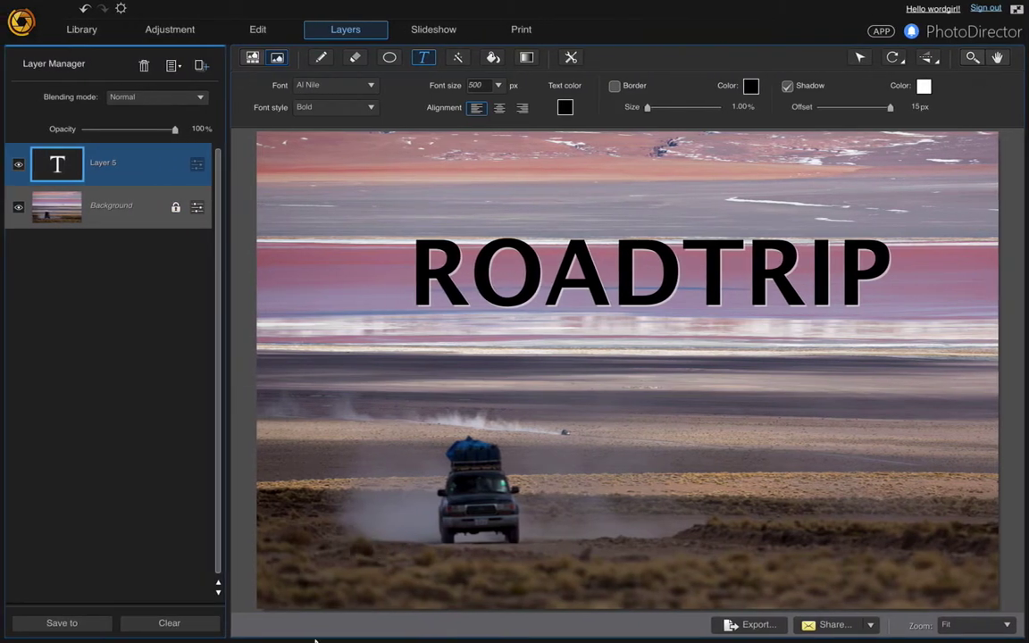
# - Switch to PicMonkey in Safari and show the Text fonts panel beside the blank canvas
pyautogui.moveTo(152, 626)
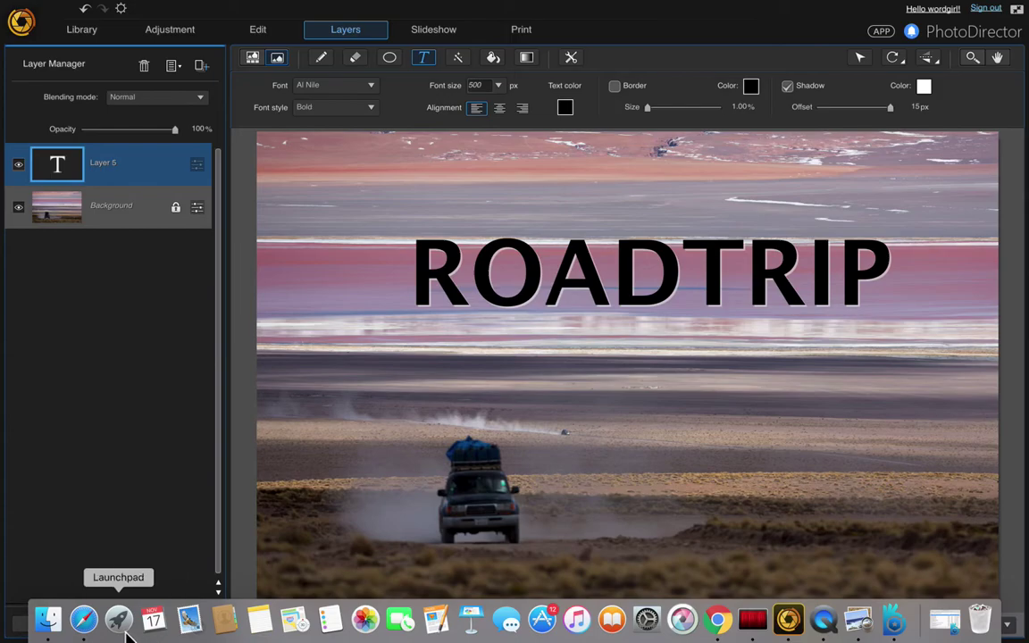
pyautogui.click(82, 620)
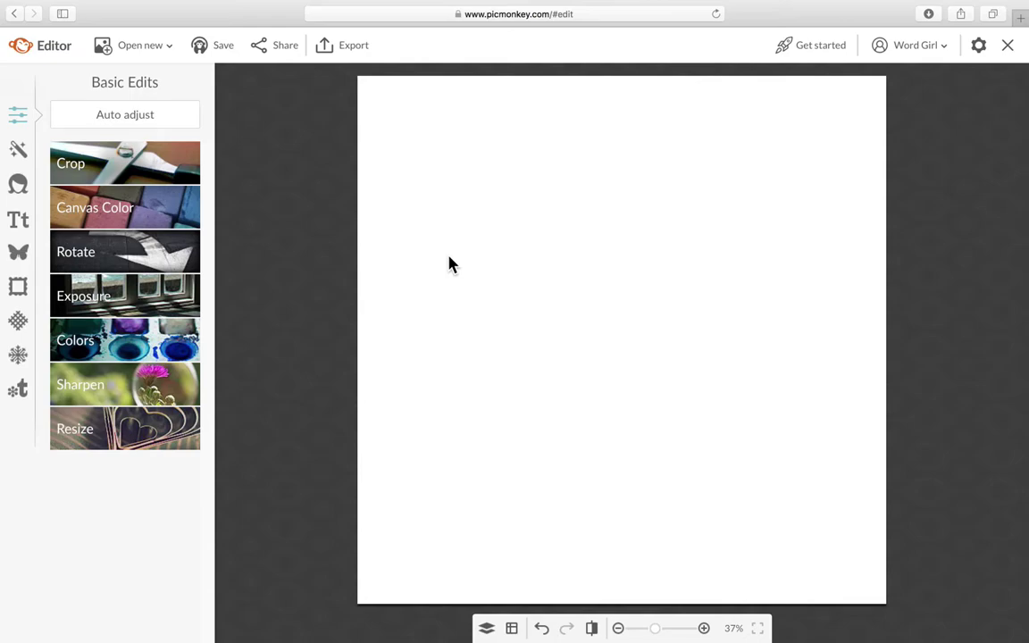
pyautogui.click(19, 220)
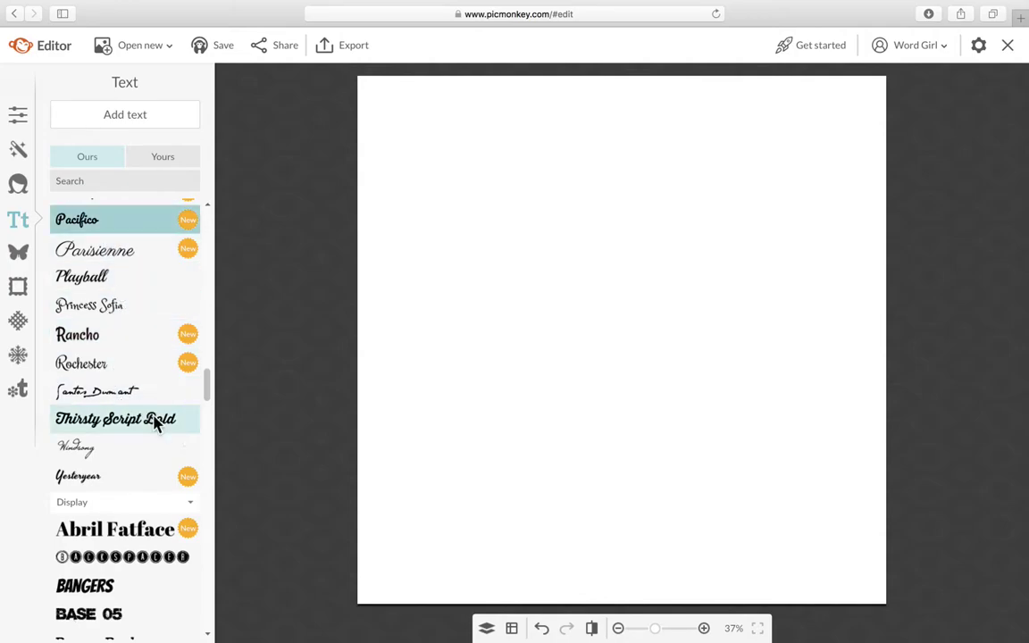
# - Add the word MILES in Sketch Block at size 125 and narrow its text box to fit
pyautogui.click(100, 592)
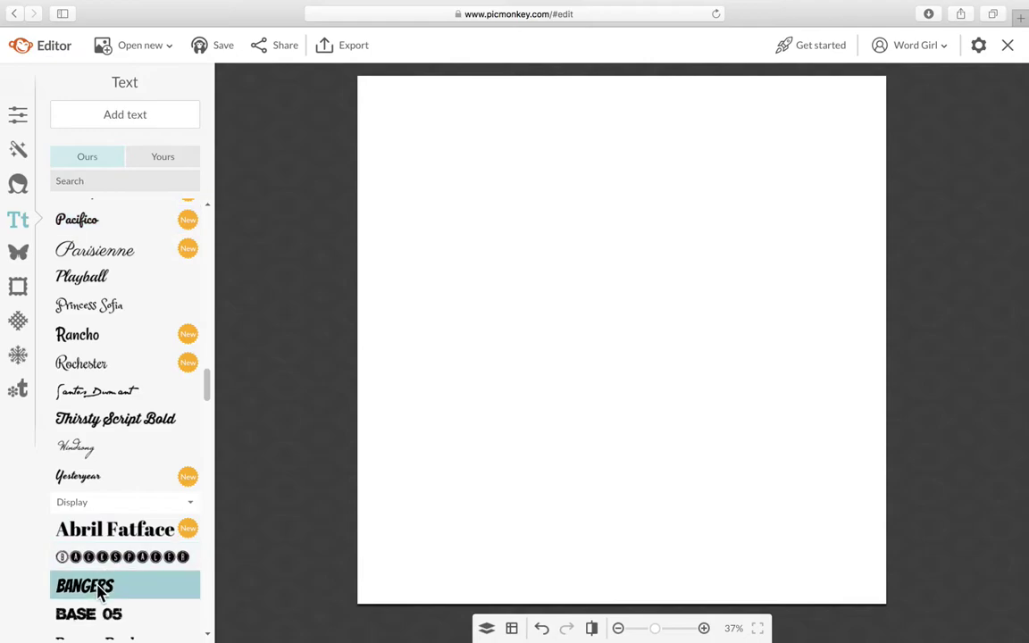
pyautogui.rightClick(471, 239)
pyautogui.rightClick(435, 237)
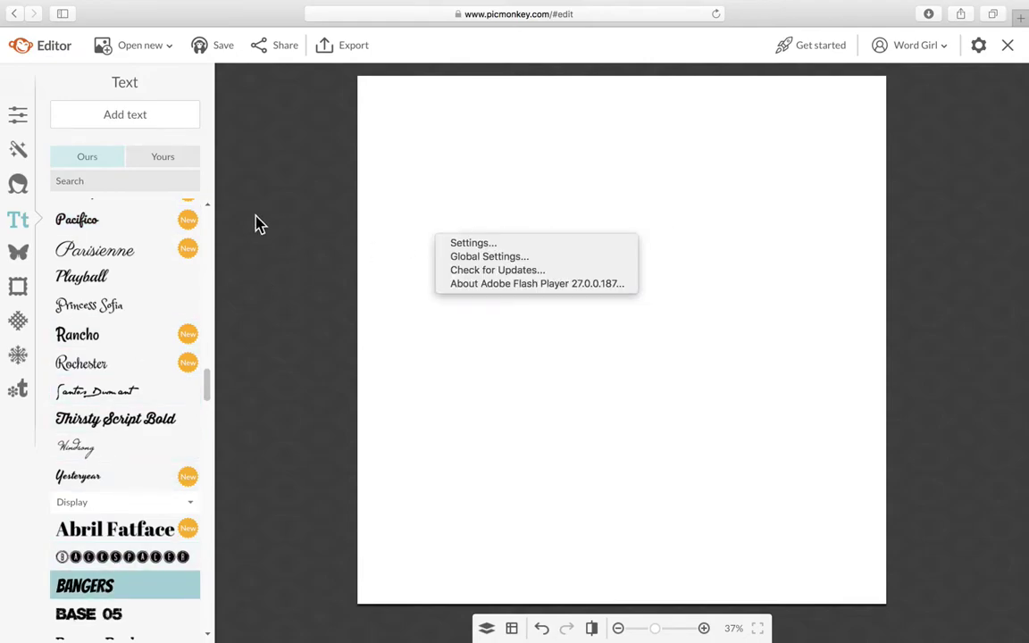
pyautogui.click(145, 122)
pyautogui.click(145, 122)
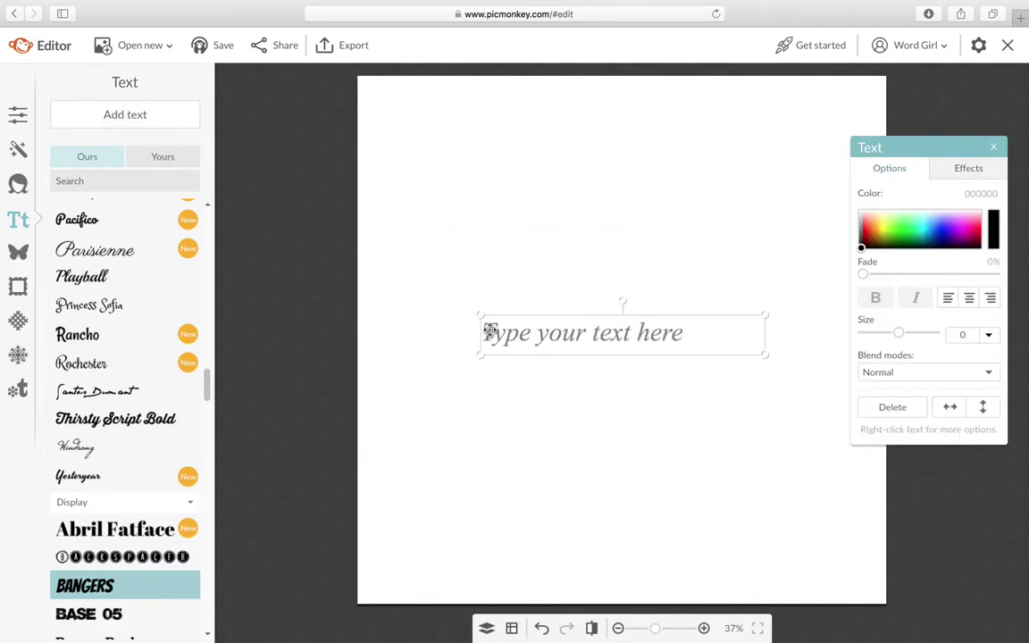
pyautogui.click(490, 331)
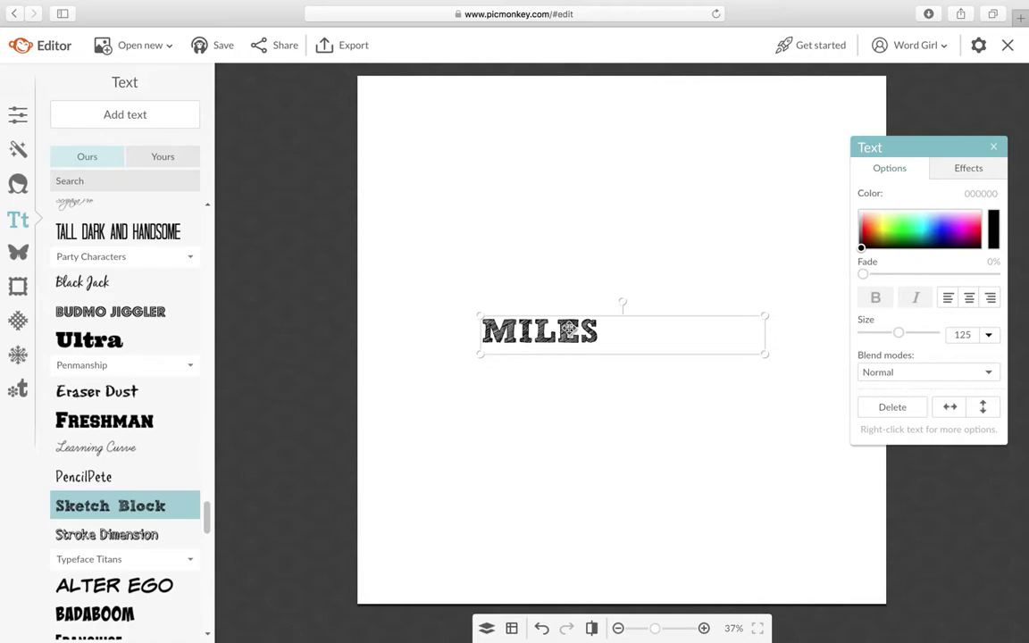
pyautogui.moveTo(765, 330); pyautogui.dragTo(622, 330)
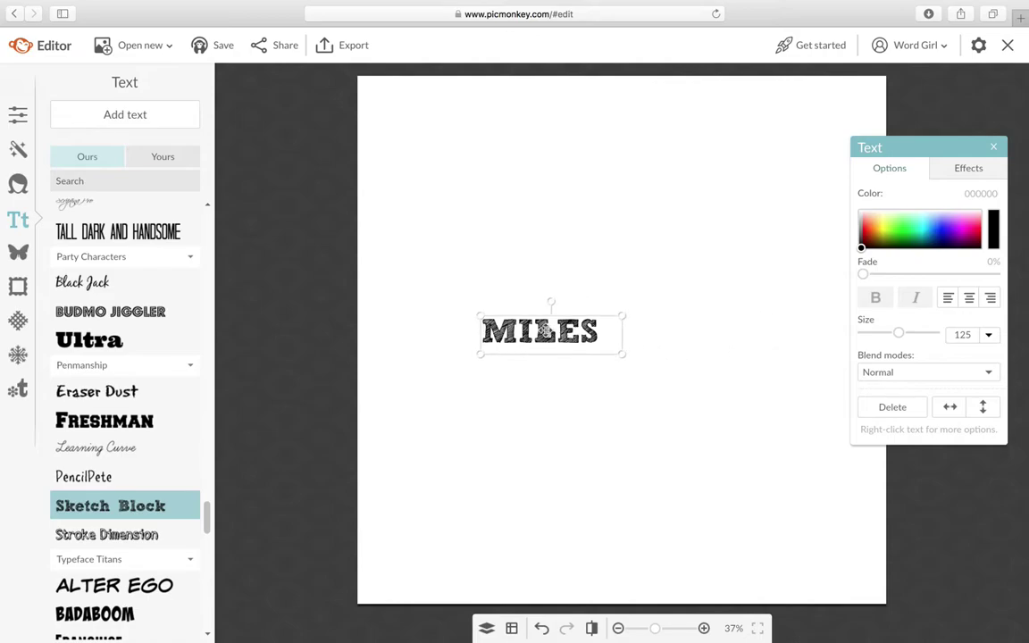
# - Duplicate MILES, place the copy below it, and add an S so it reads SMILES
pyautogui.rightClick(545, 331)
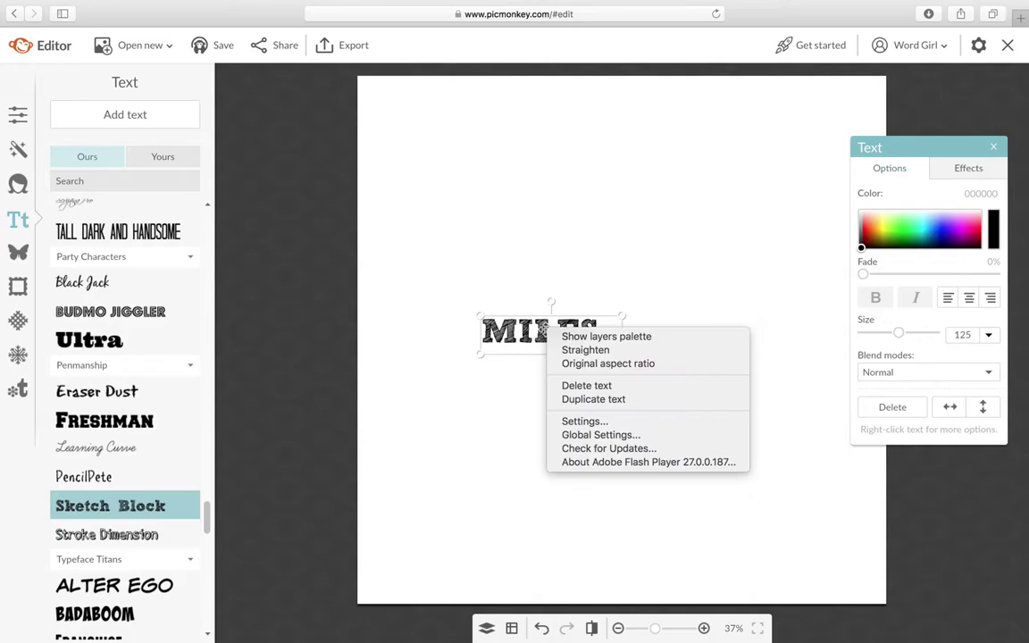
pyautogui.click(571, 400)
pyautogui.moveTo(548, 336); pyautogui.dragTo(541, 393)
pyautogui.doubleClick(542, 393)
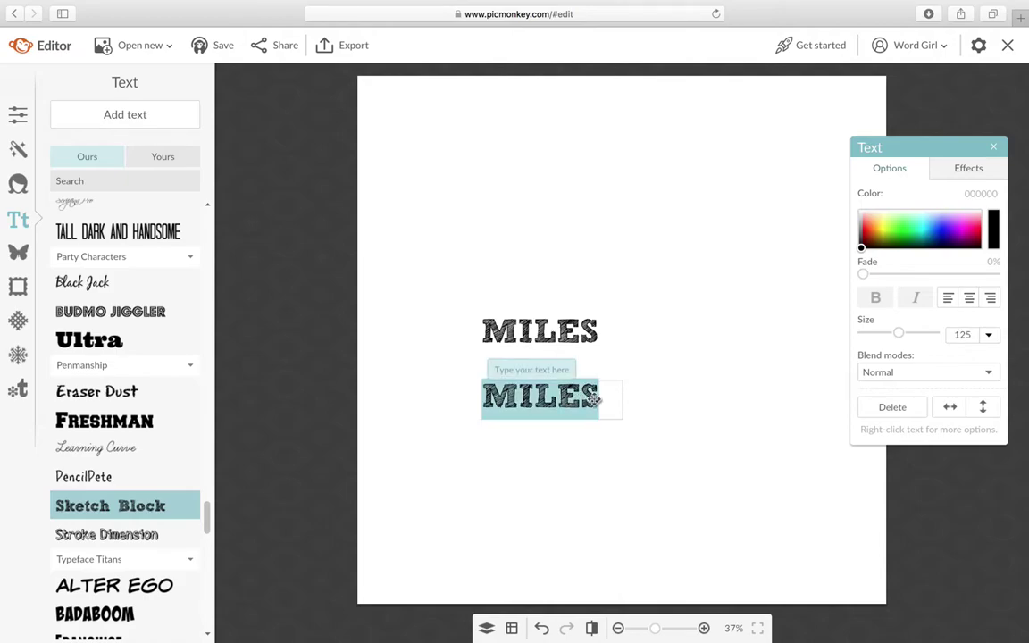
pyautogui.click(485, 397)
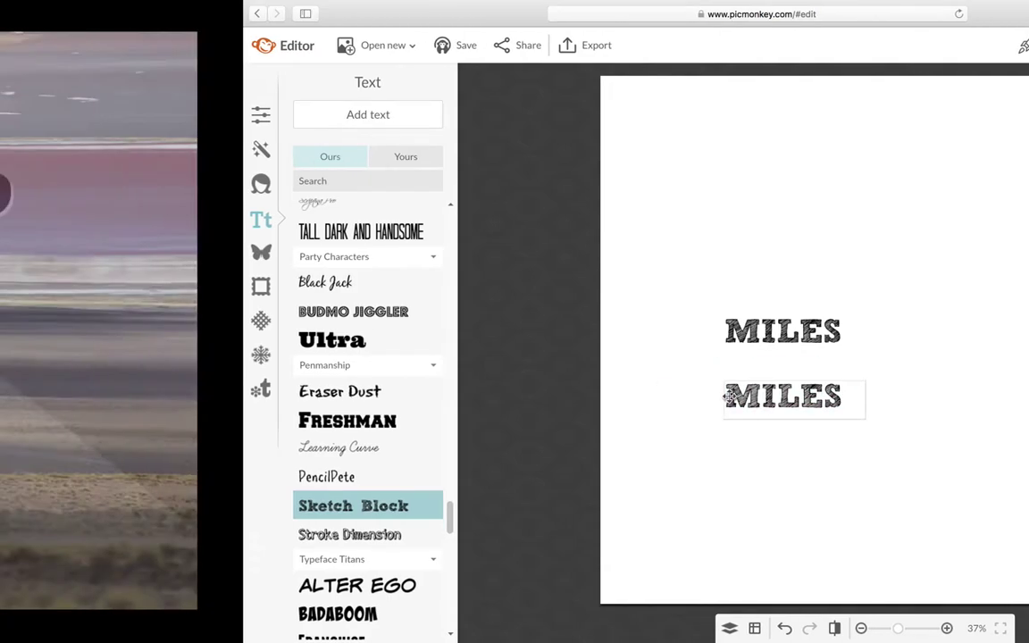
pyautogui.write('S')
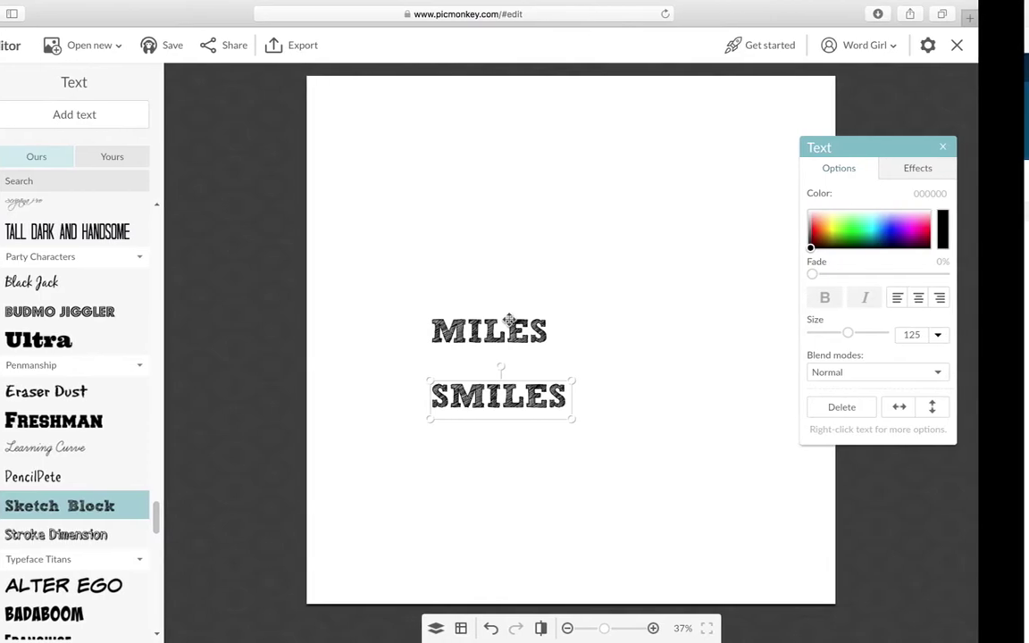
# - Curve MILES into an upward Arc and enlarge it
pyautogui.click(464, 331)
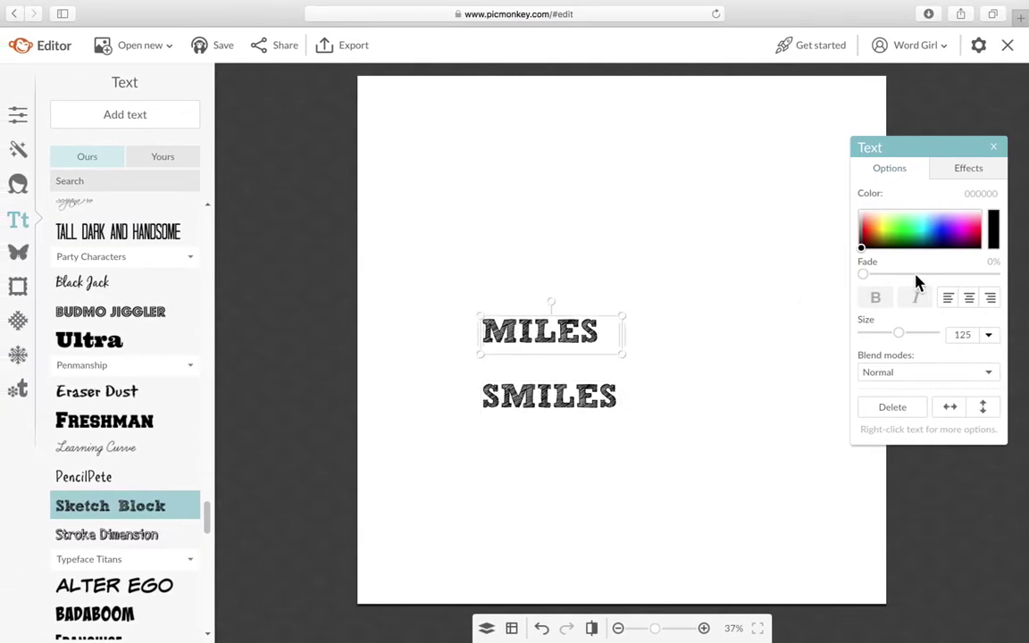
pyautogui.doubleClick(500, 333)
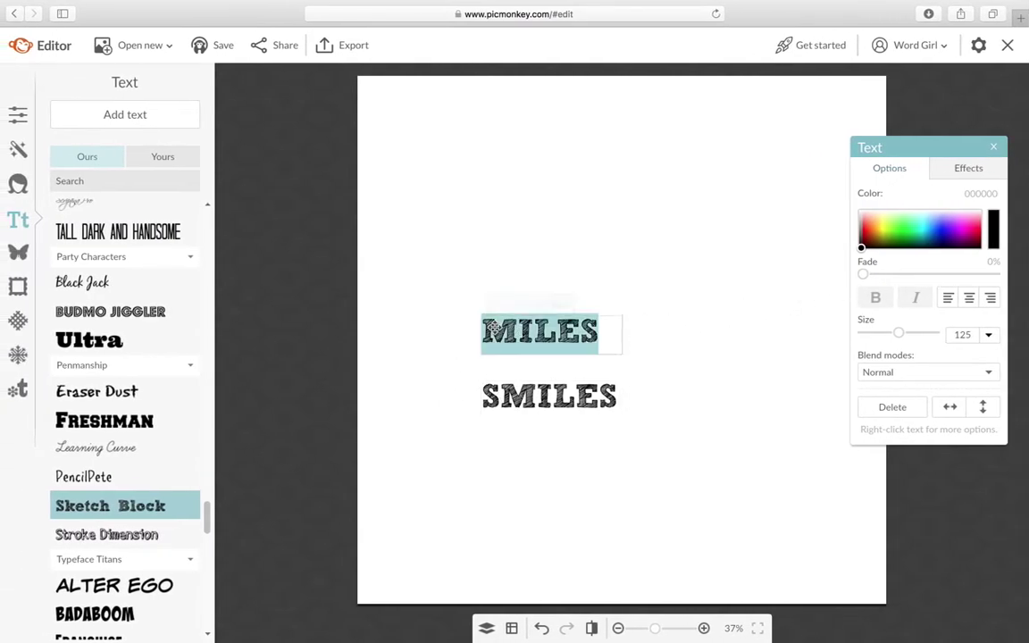
pyautogui.click(969, 169)
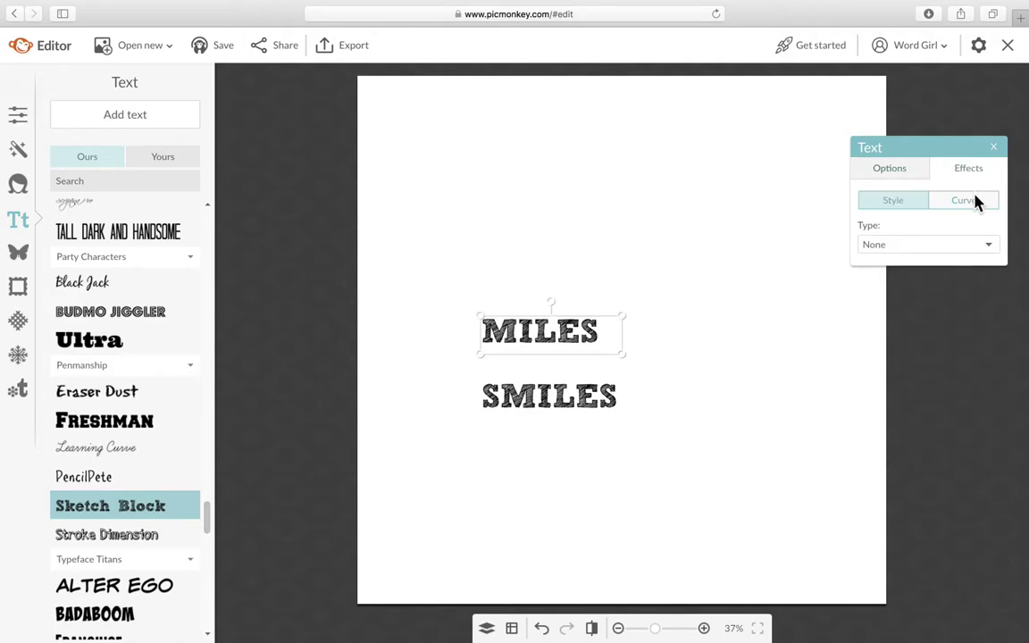
pyautogui.click(976, 201)
pyautogui.click(989, 246)
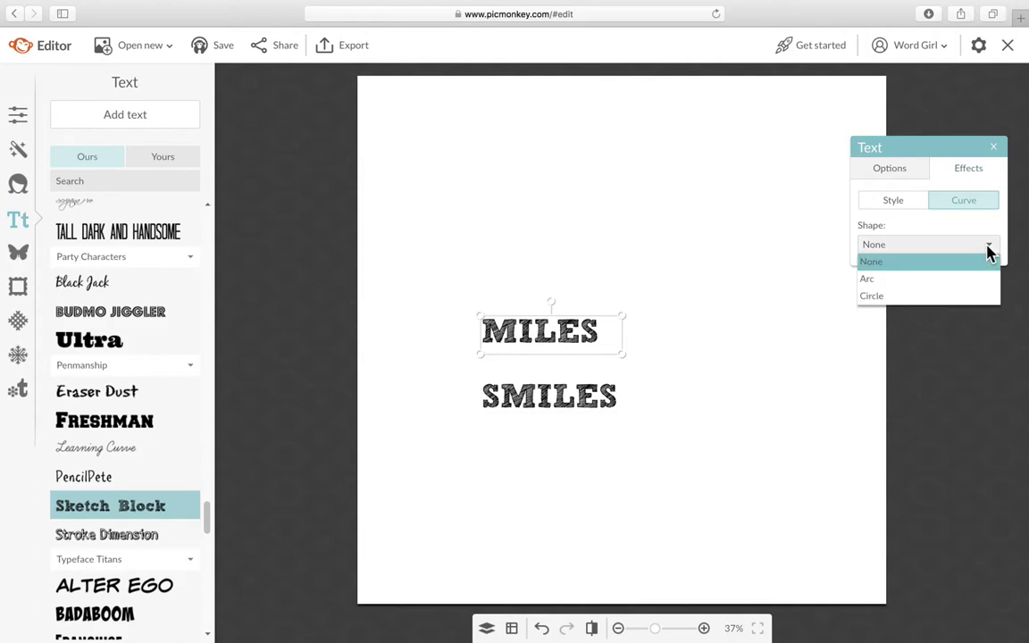
pyautogui.click(880, 280)
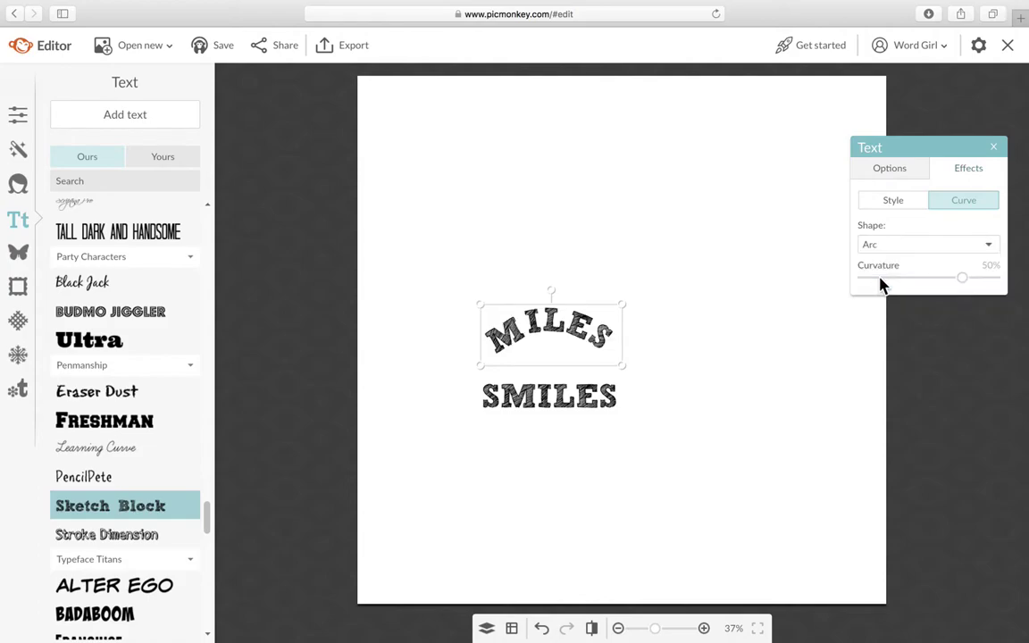
pyautogui.moveTo(620, 305); pyautogui.dragTo(728, 239)
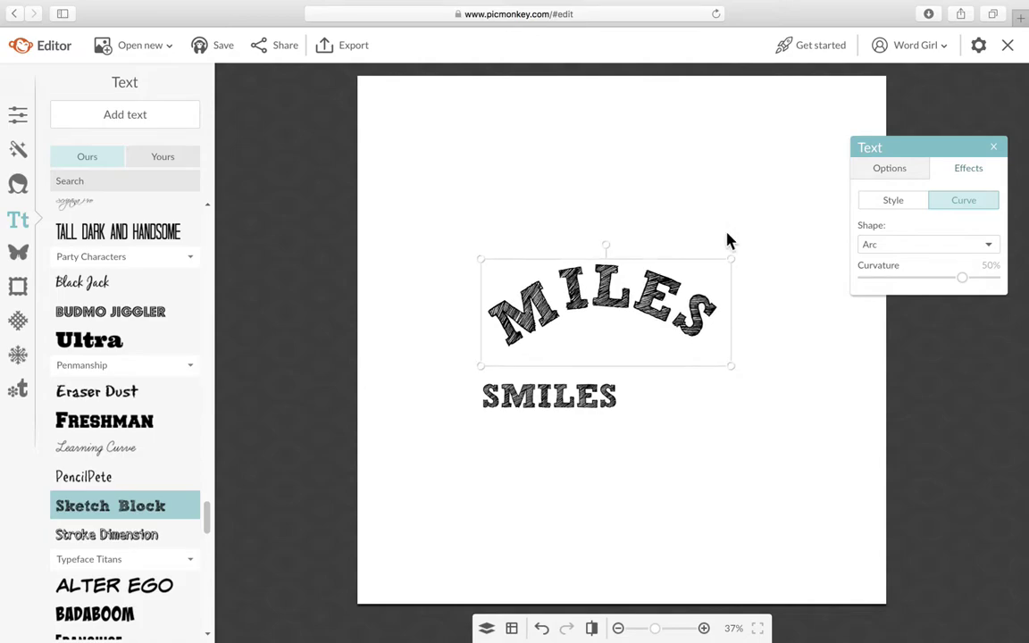
# - Give SMILES a downward Arc, enlarge it to MILES' width and place it below
pyautogui.click(597, 394)
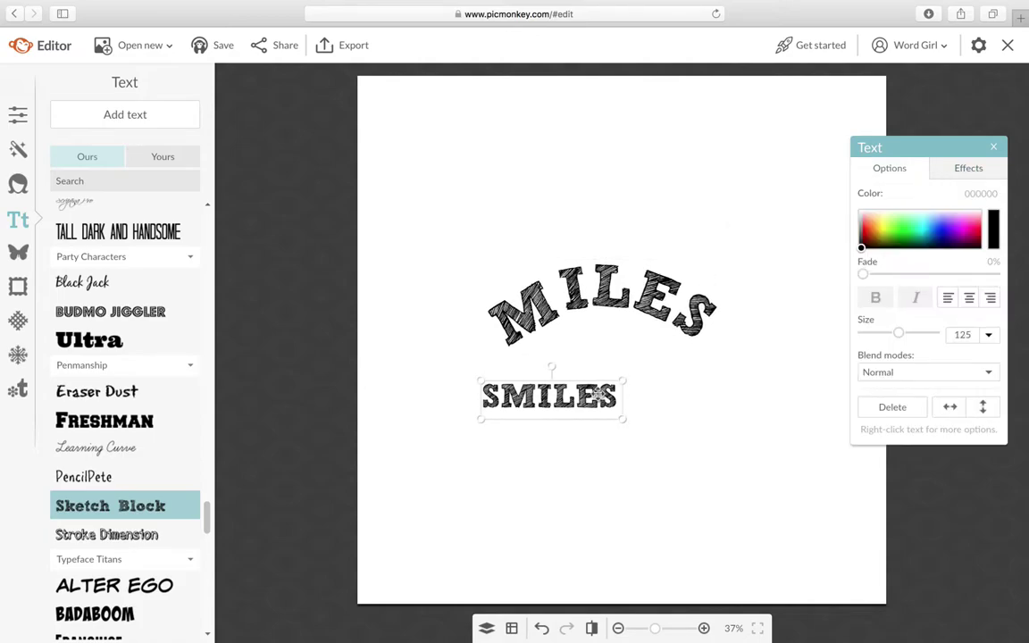
pyautogui.click(980, 169)
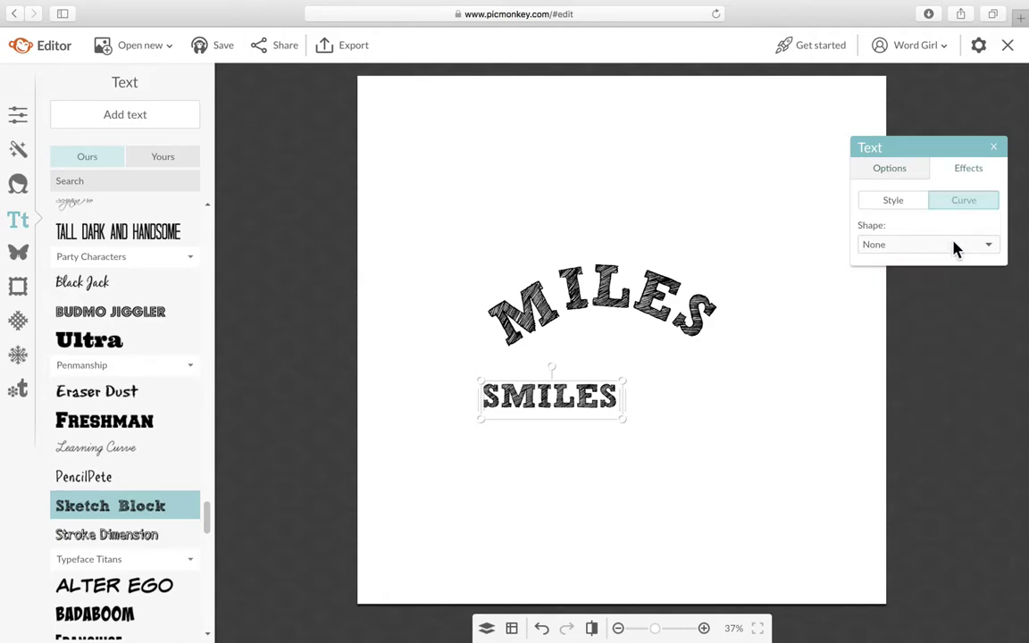
pyautogui.click(890, 245)
pyautogui.click(912, 280)
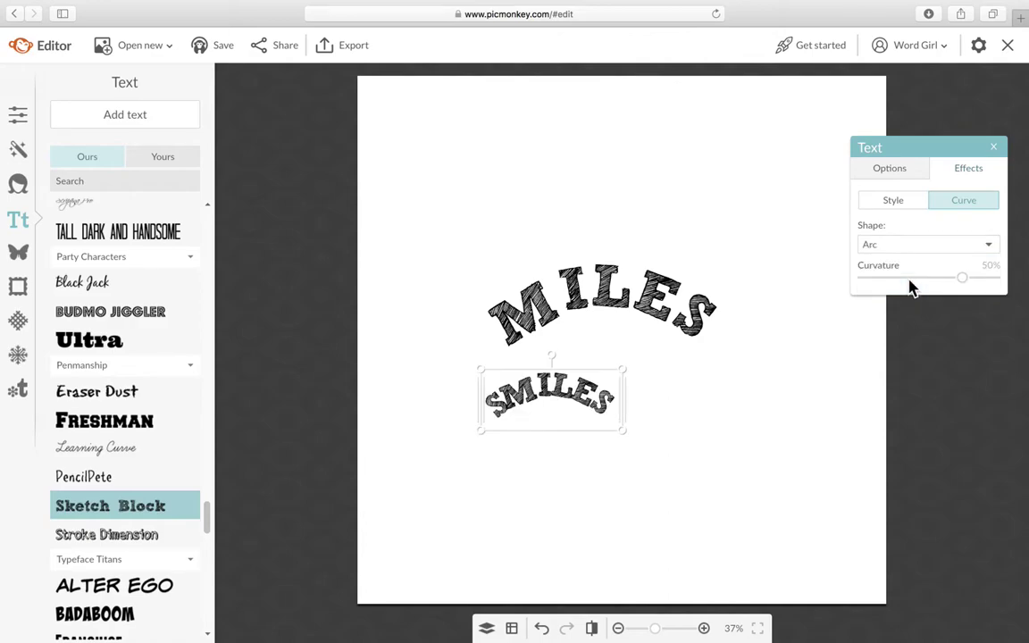
pyautogui.moveTo(961, 279); pyautogui.dragTo(902, 285)
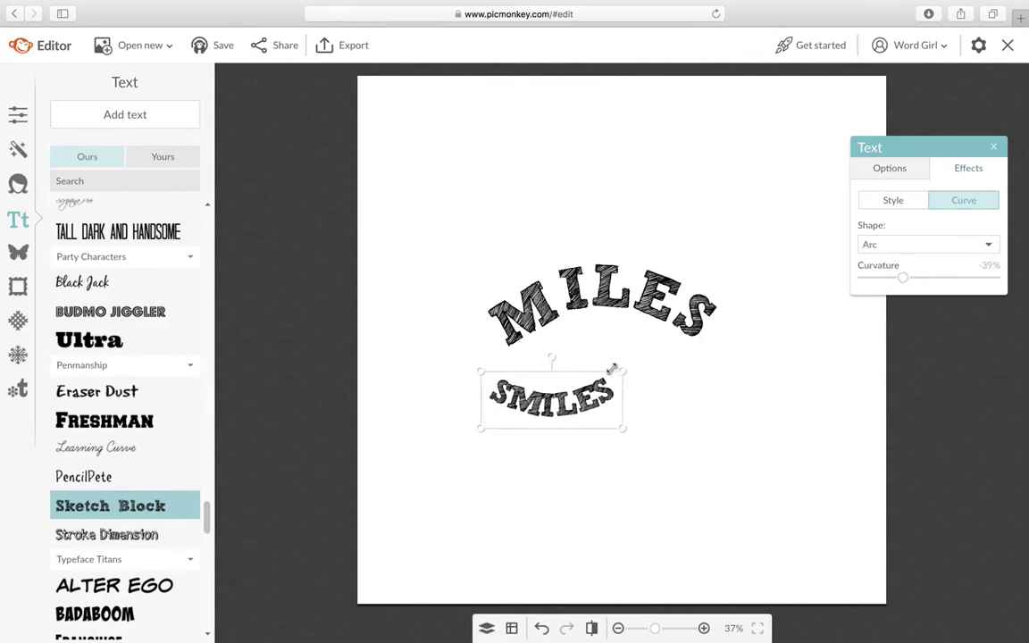
pyautogui.moveTo(620, 372); pyautogui.dragTo(733, 340)
pyautogui.moveTo(639, 304)
pyautogui.mouseDown()
pyautogui.moveTo(639, 288)
pyautogui.moveTo(639, 326)
pyautogui.mouseUp()
# - Deepen the SMILES curve to about -50%, enlarge it, and move it lower
pyautogui.click(639, 295)
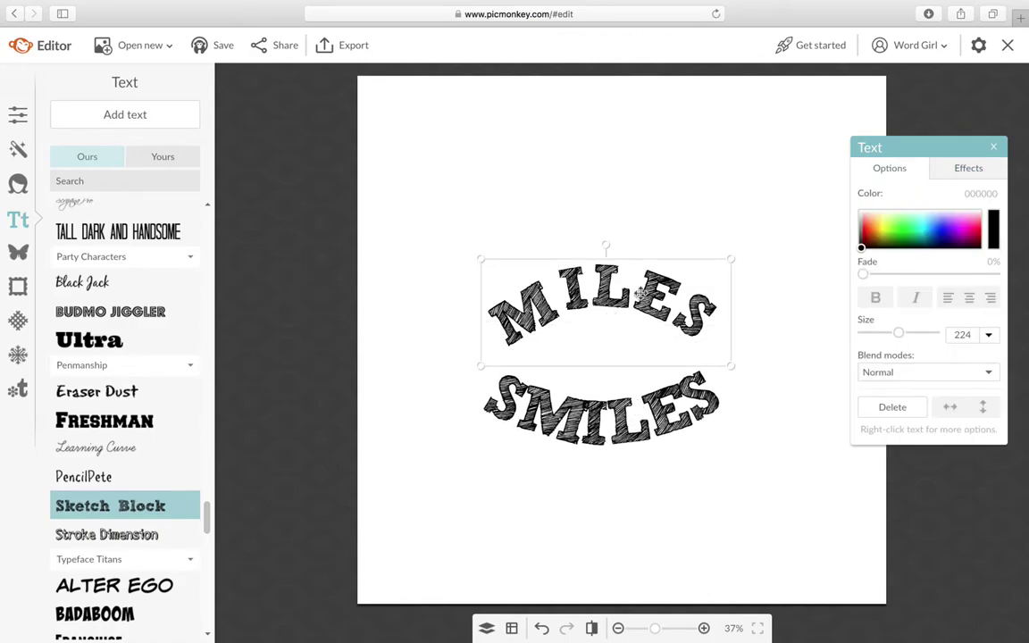
pyautogui.doubleClick(638, 294)
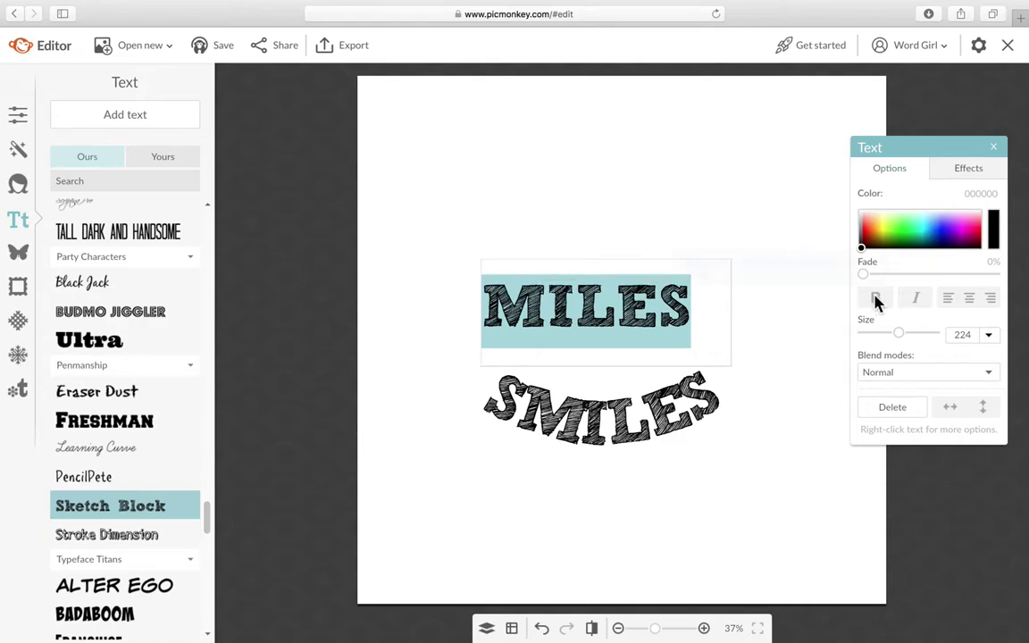
pyautogui.click(962, 173)
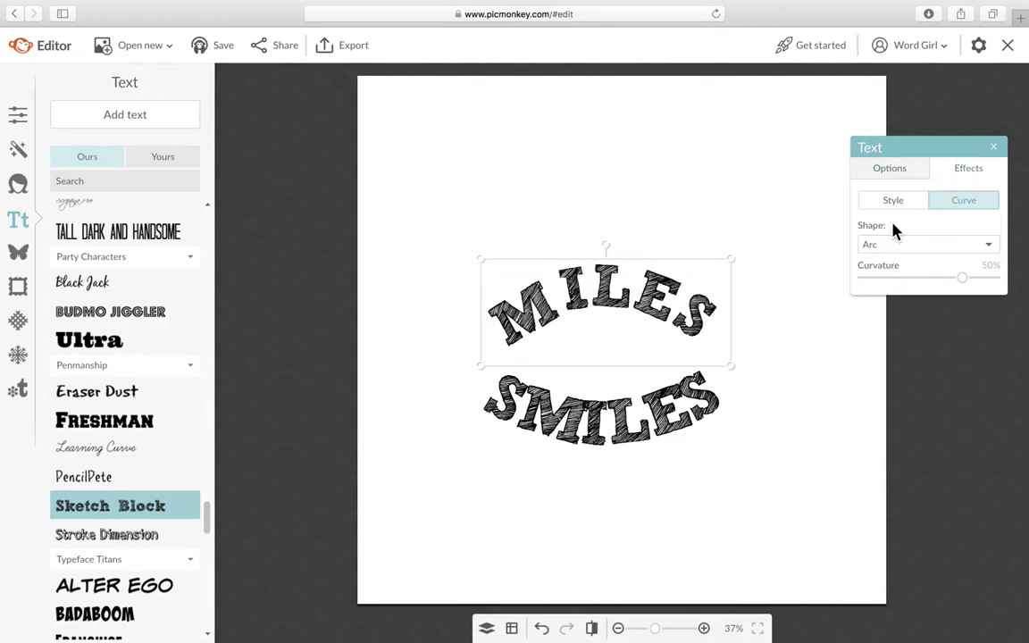
pyautogui.click(590, 380)
pyautogui.doubleClick(616, 420)
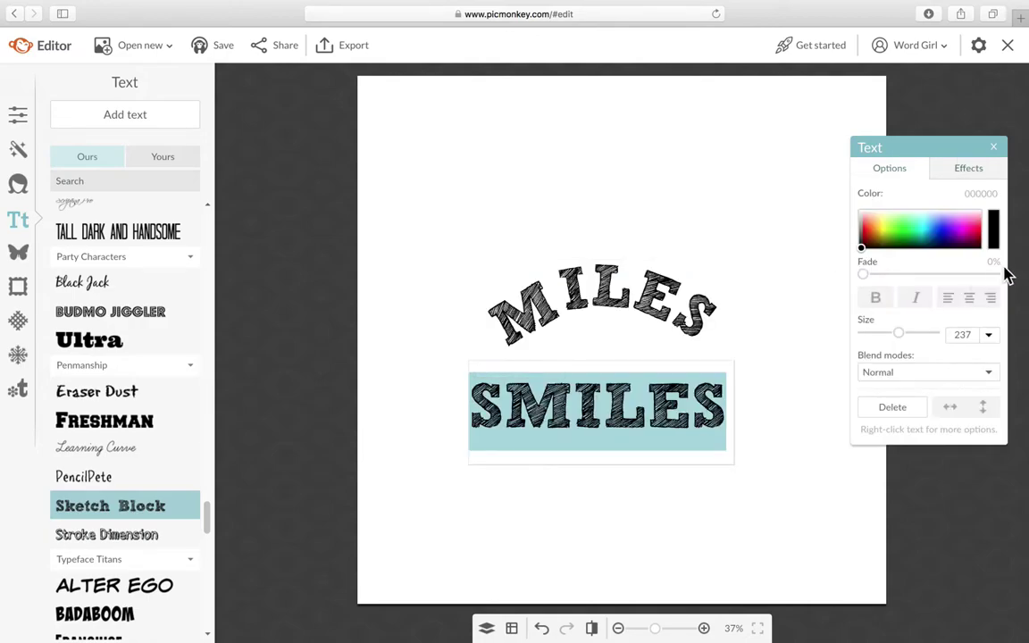
pyautogui.click(974, 173)
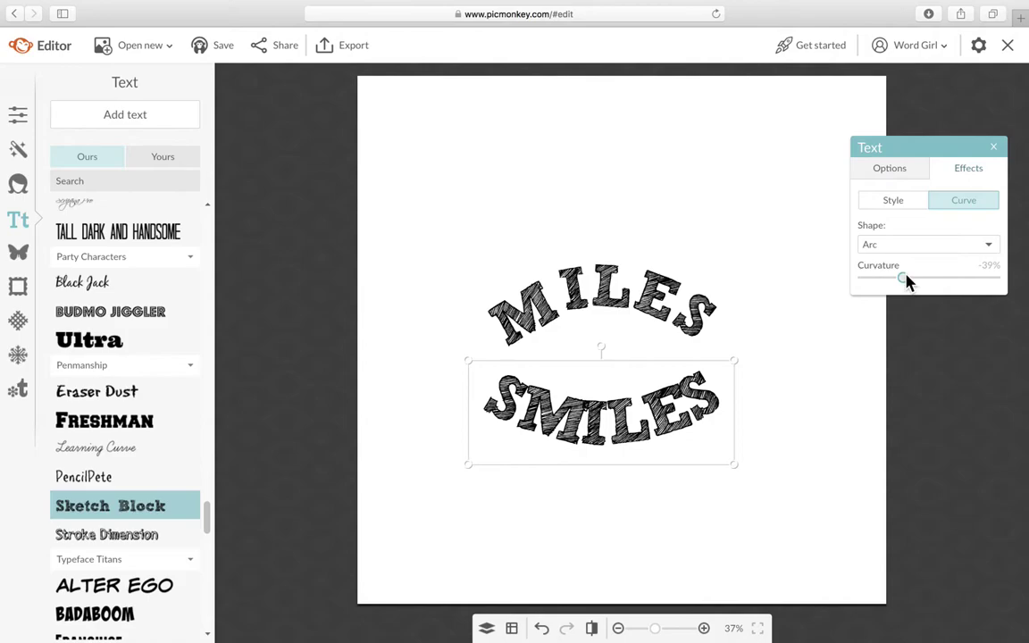
pyautogui.moveTo(907, 282); pyautogui.dragTo(898, 282)
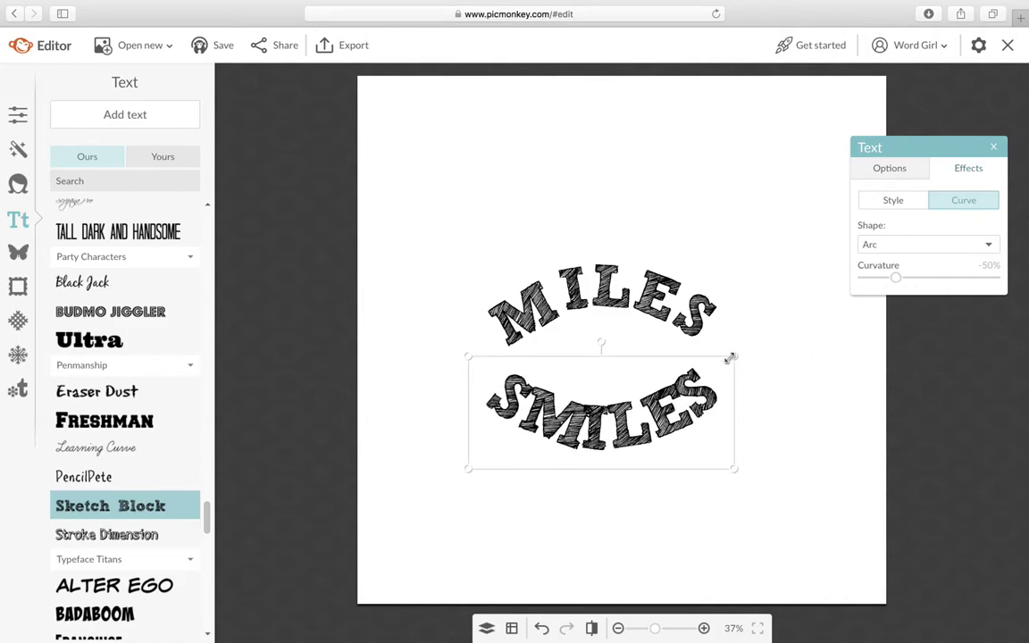
pyautogui.moveTo(730, 358); pyautogui.dragTo(749, 338)
pyautogui.moveTo(608, 407); pyautogui.dragTo(599, 434)
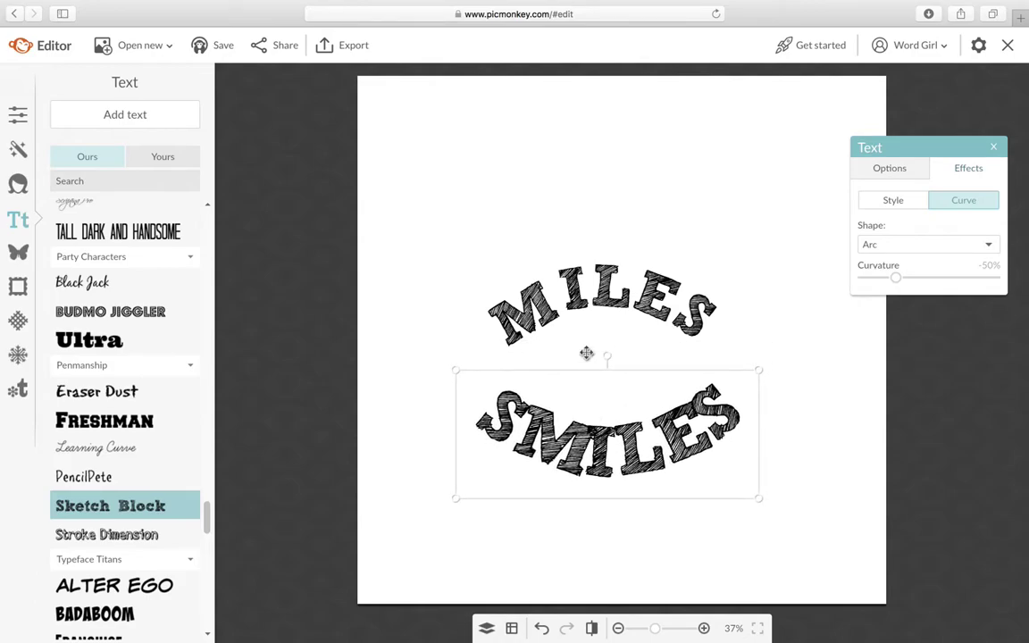
# - Enlarge MILES to size 291 and move it up and left above SMILES
pyautogui.click(529, 303)
pyautogui.moveTo(733, 257); pyautogui.dragTo(797, 225)
pyautogui.moveTo(667, 305); pyautogui.dragTo(636, 282)
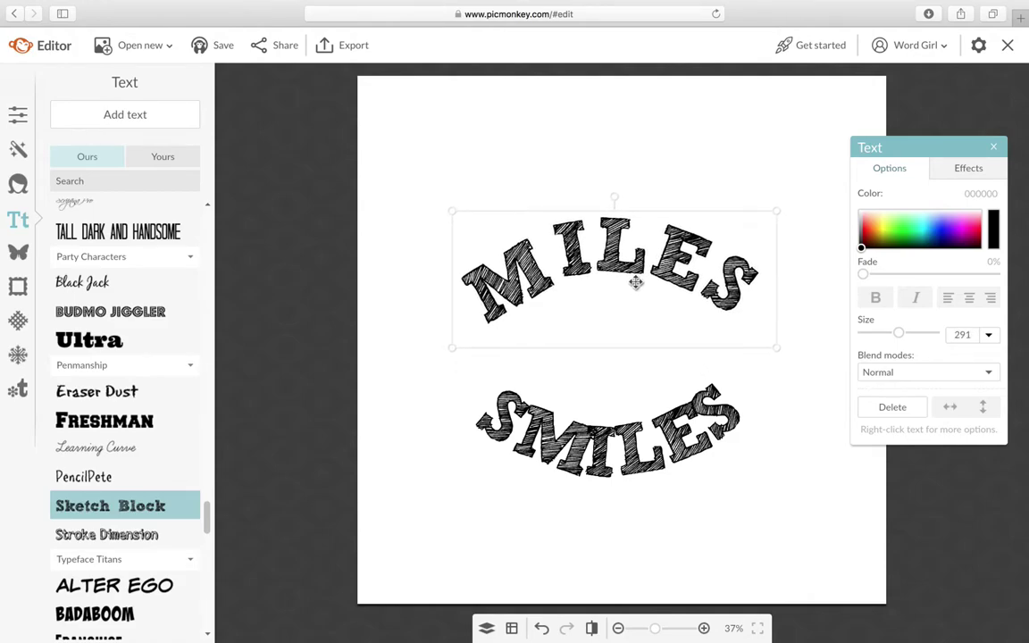
# - Add a new text box just above SMILES and type BRING
pyautogui.click(614, 390)
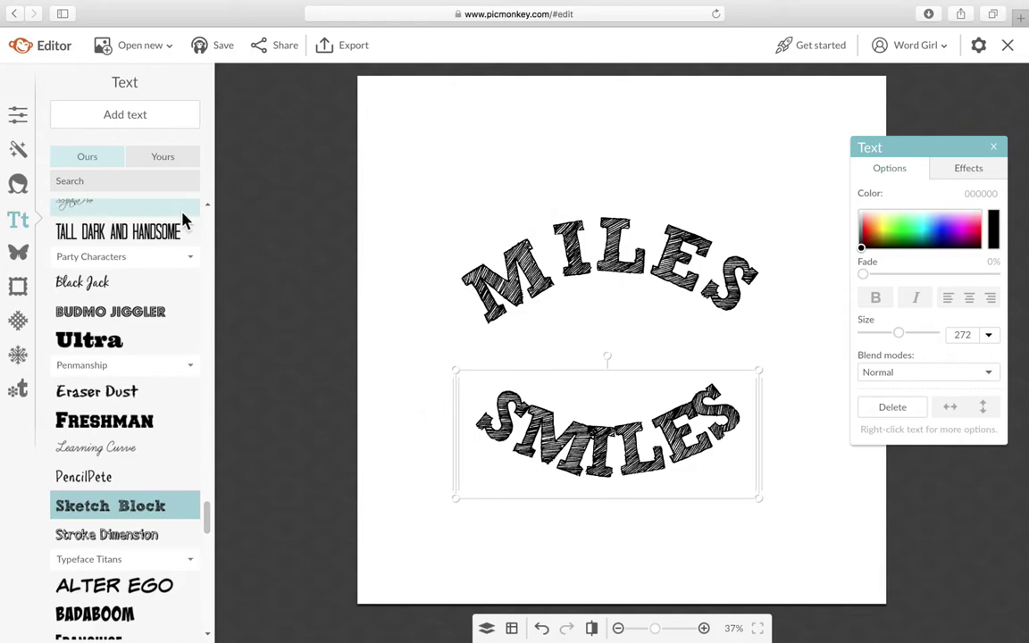
pyautogui.click(571, 331)
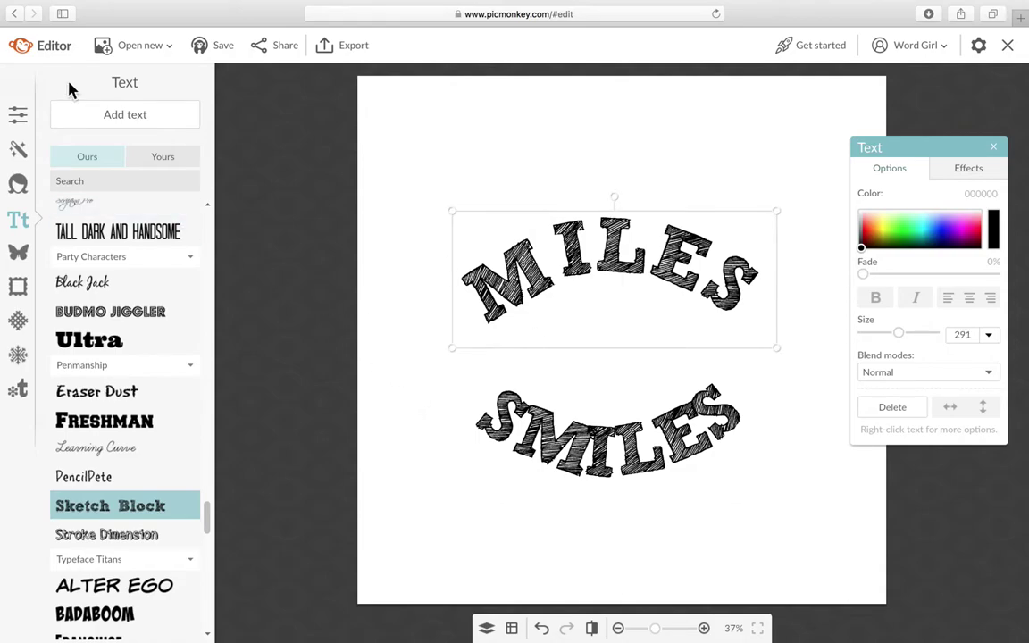
pyautogui.click(104, 119)
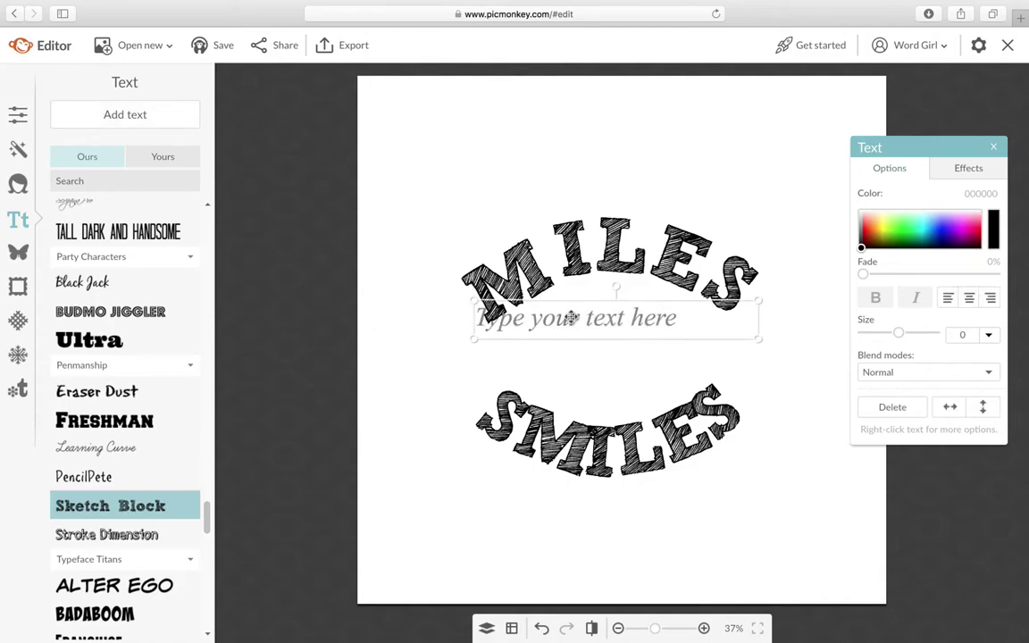
pyautogui.moveTo(536, 315); pyautogui.dragTo(547, 350)
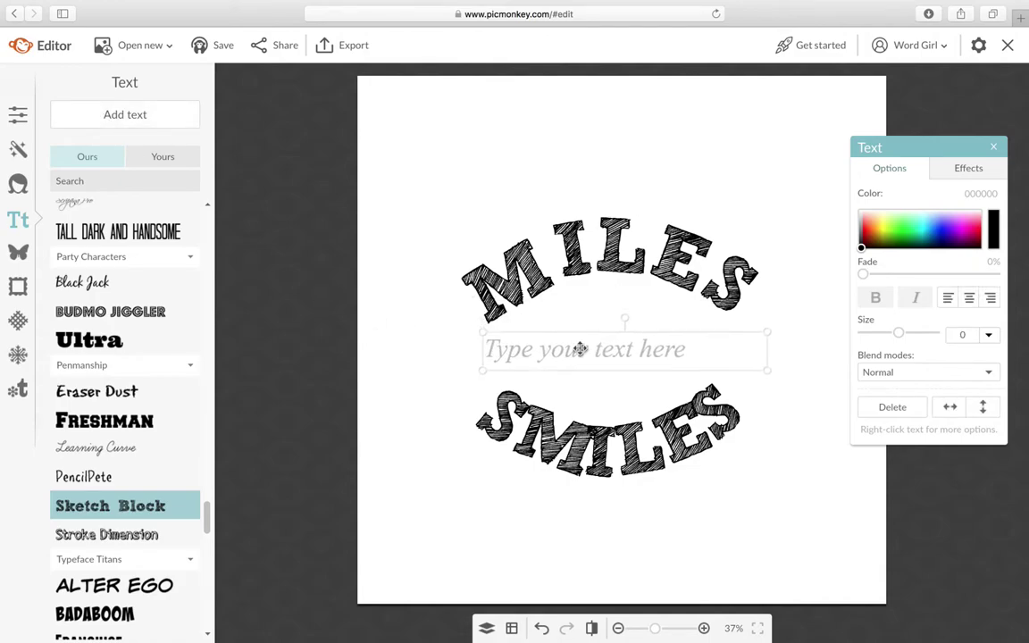
pyautogui.click(494, 351)
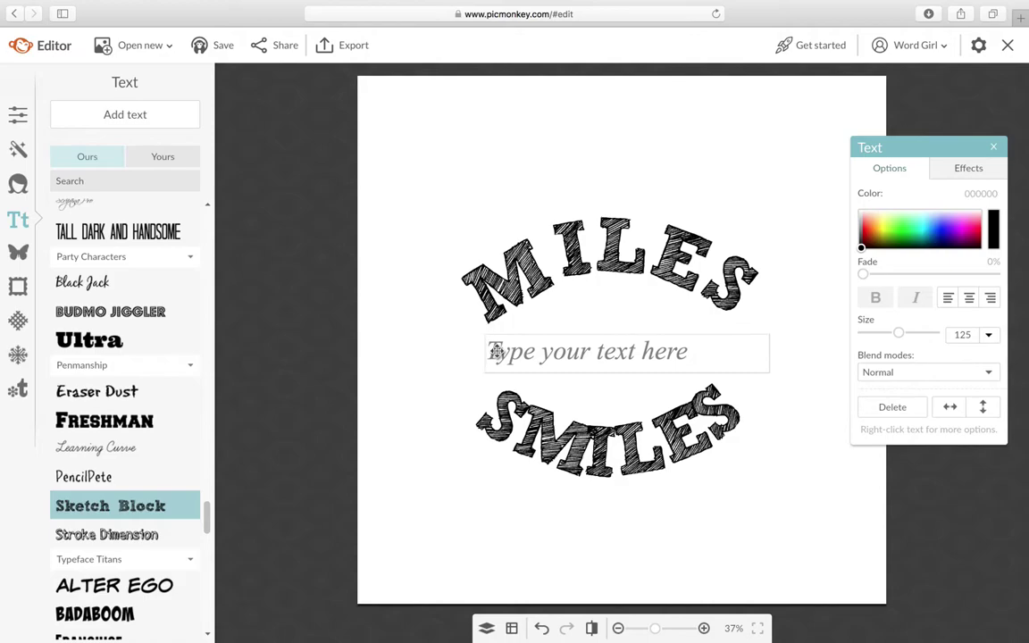
pyautogui.write('BRING')
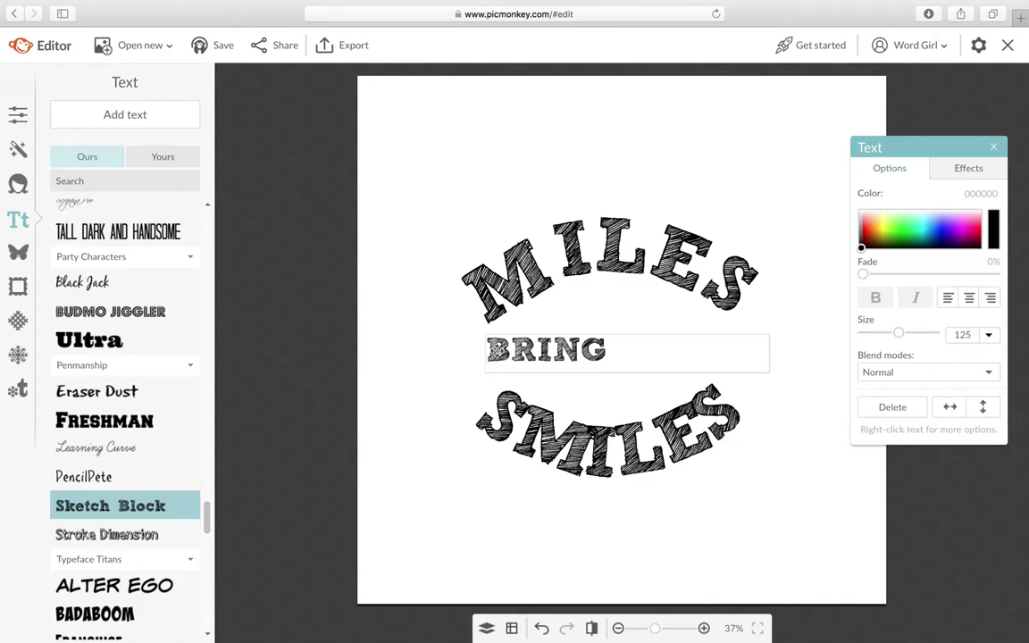
# - Restyle the middle word in the Black Jack script font as Brings
pyautogui.moveTo(494, 351); pyautogui.dragTo(652, 363)
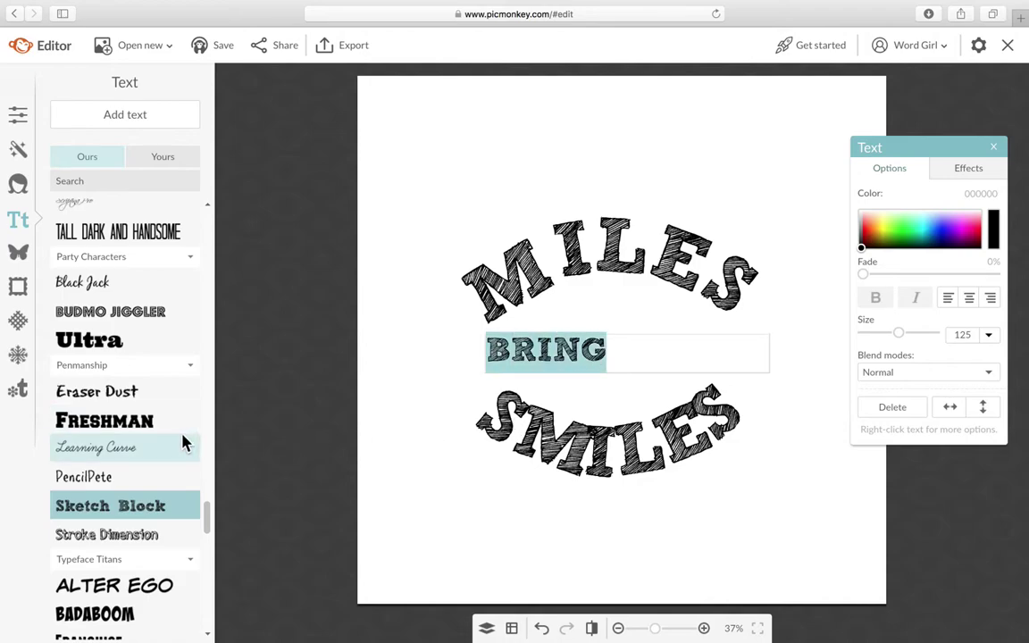
pyautogui.click(162, 451)
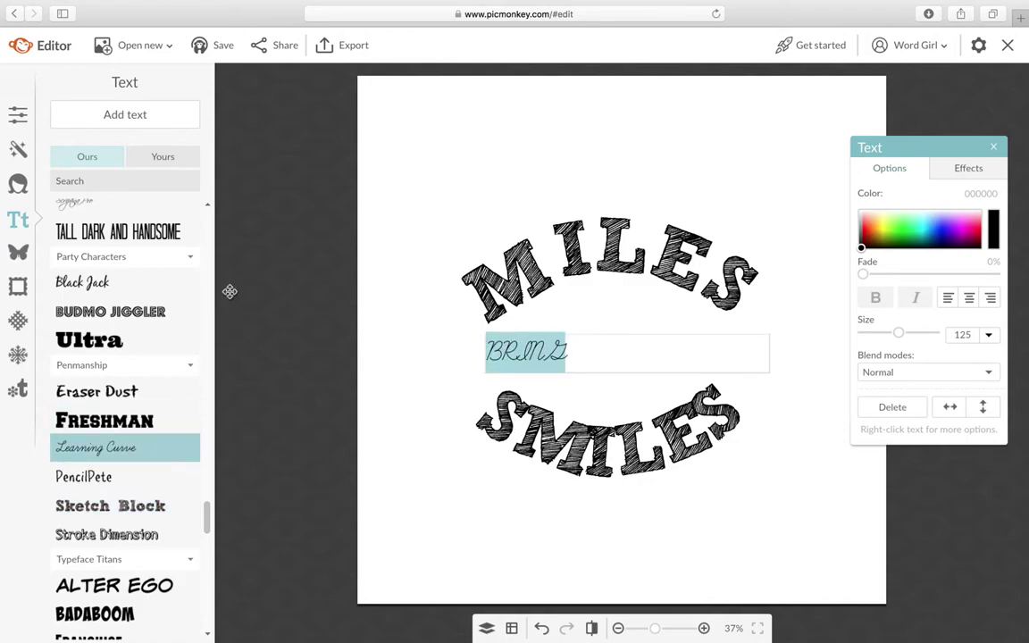
pyautogui.click(152, 282)
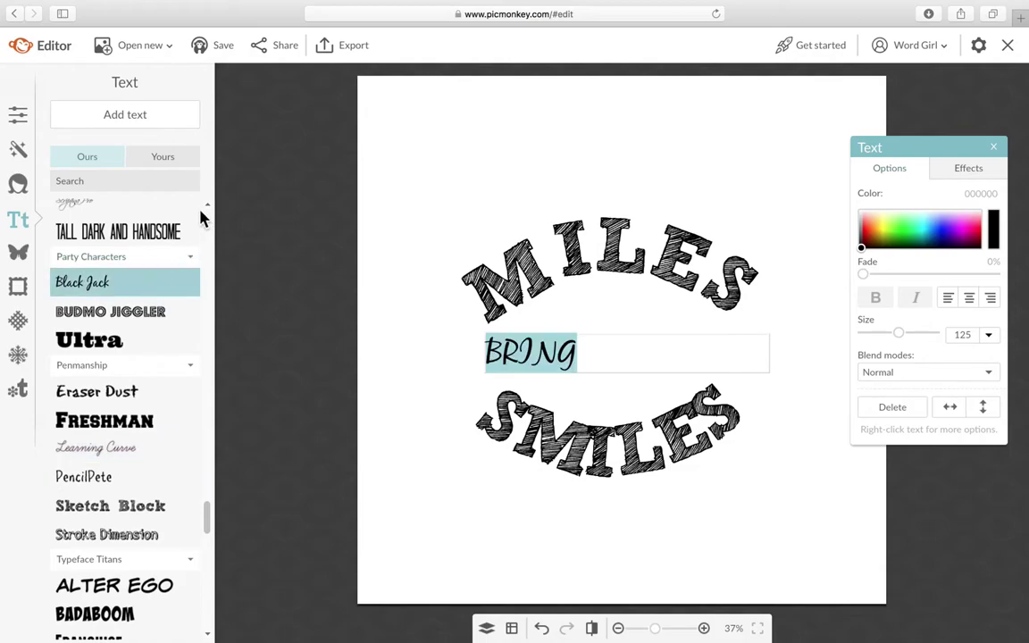
pyautogui.moveTo(205, 522); pyautogui.dragTo(206, 558)
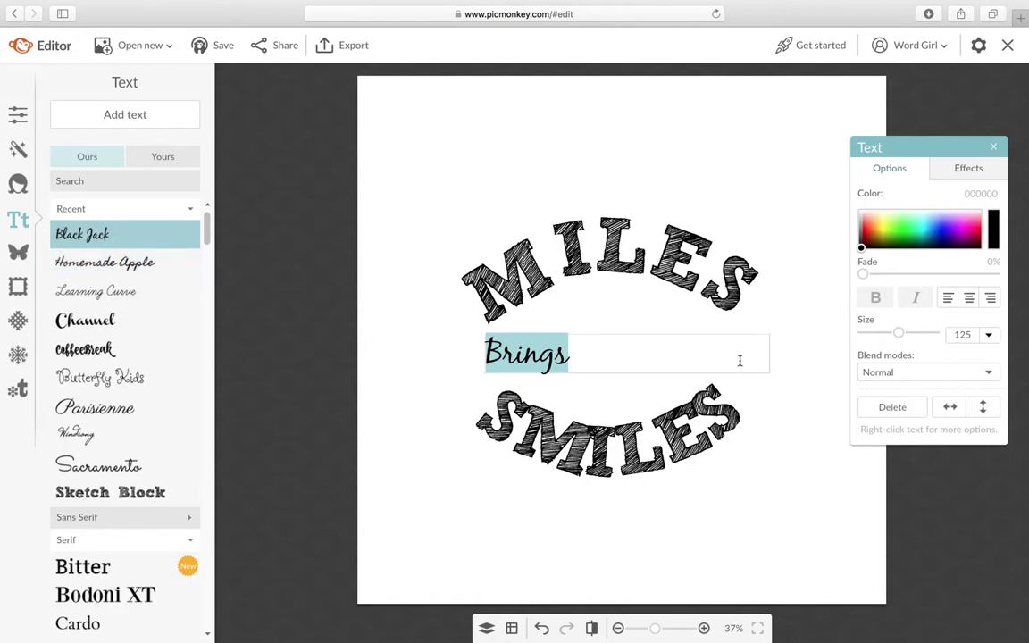
# - Enlarge Brings to size 249 and centre it between MILES and SMILES
pyautogui.click(772, 353)
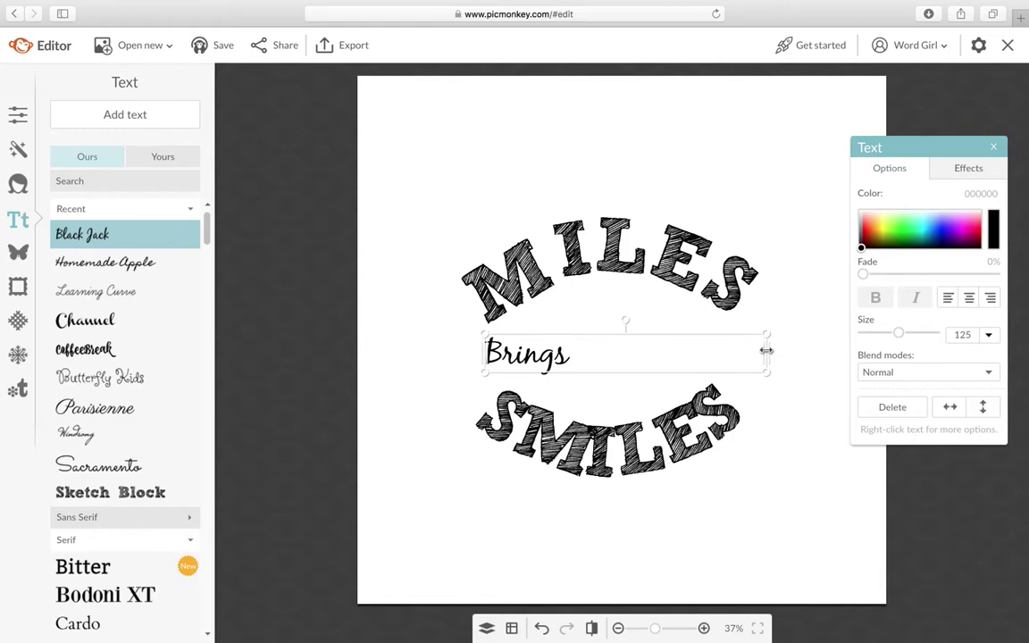
pyautogui.moveTo(765, 349); pyautogui.dragTo(802, 228)
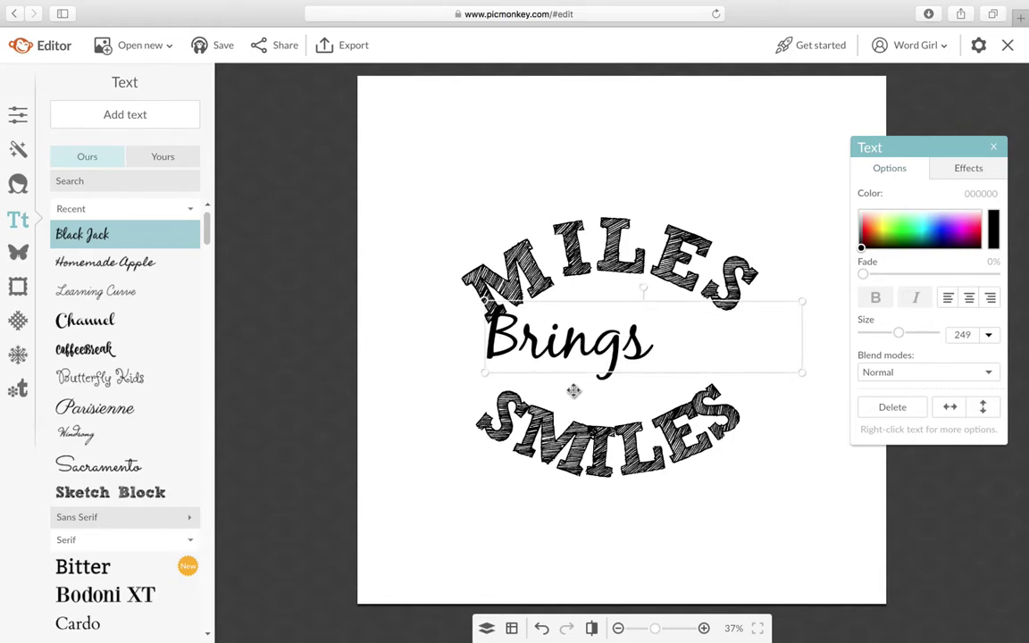
pyautogui.moveTo(638, 343); pyautogui.dragTo(681, 355)
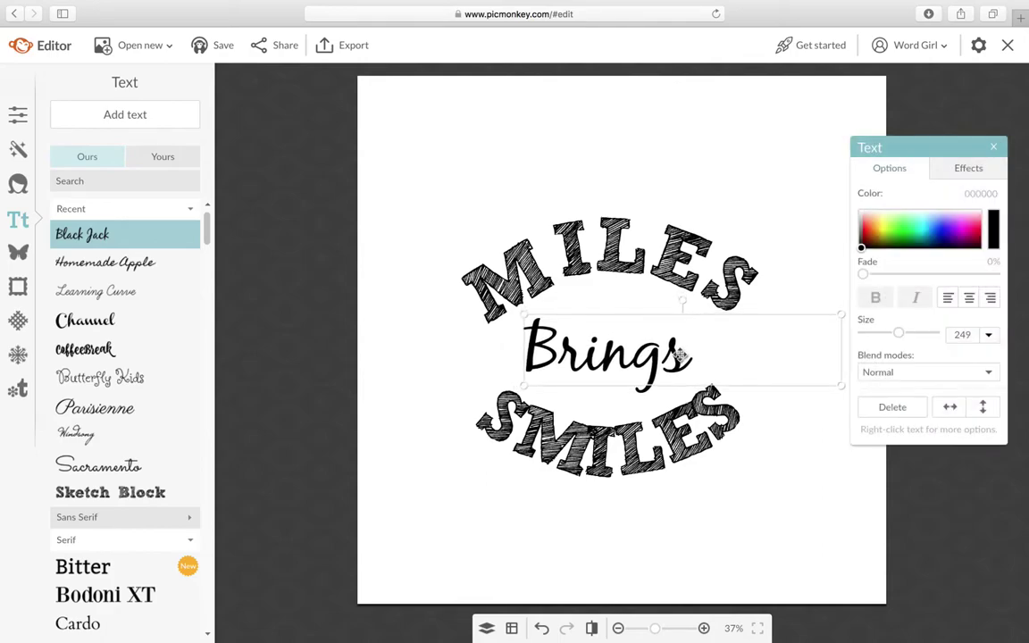
pyautogui.click(783, 268)
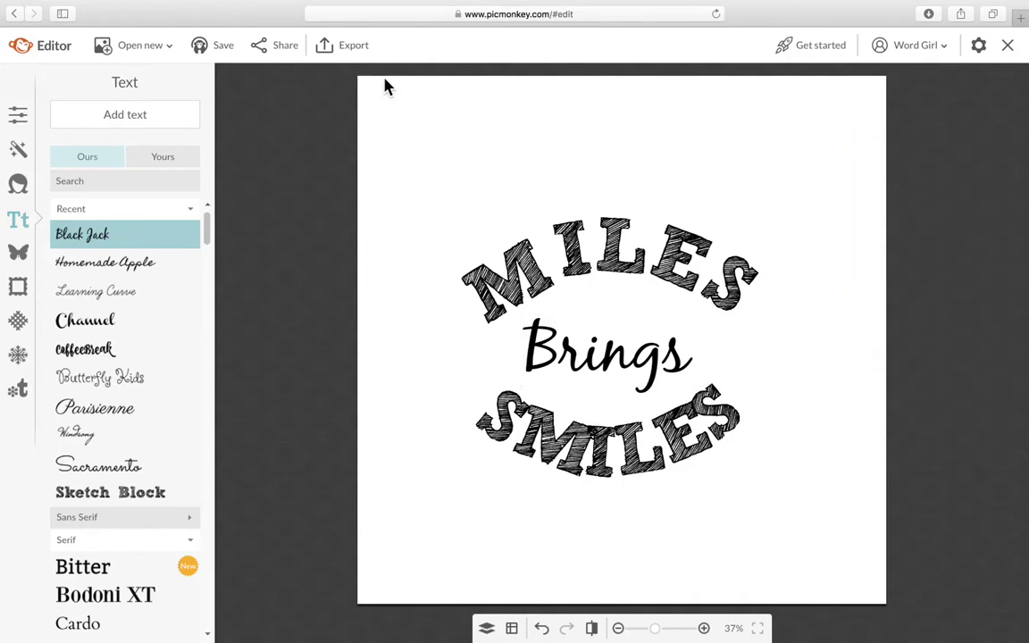
# - Crop the canvas with Basic Edits > Crop to 1190 × 1087, trimming the empty margins
pyautogui.click(18, 115)
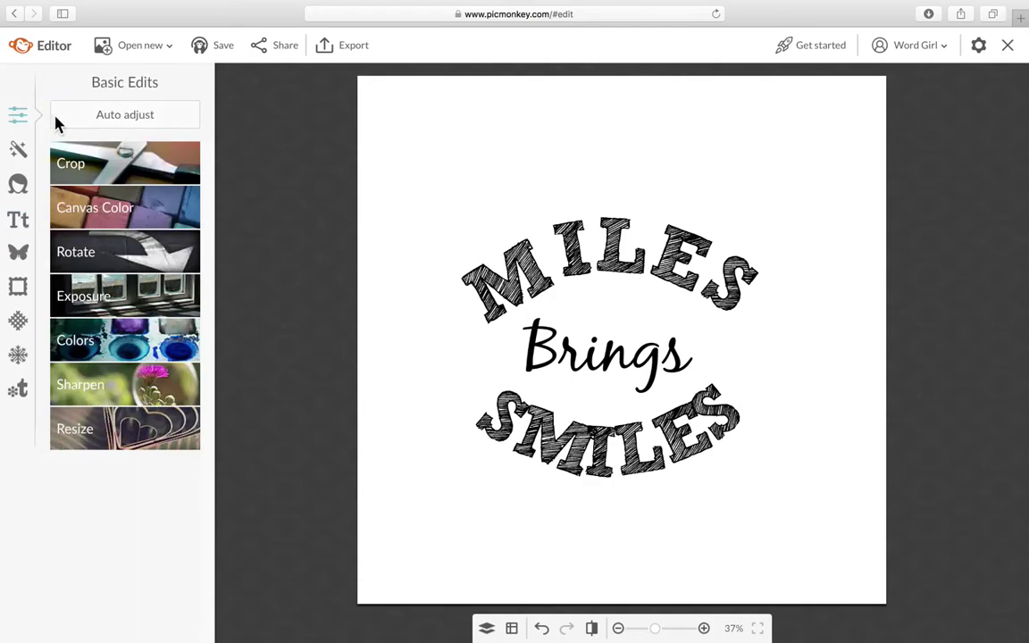
pyautogui.click(105, 170)
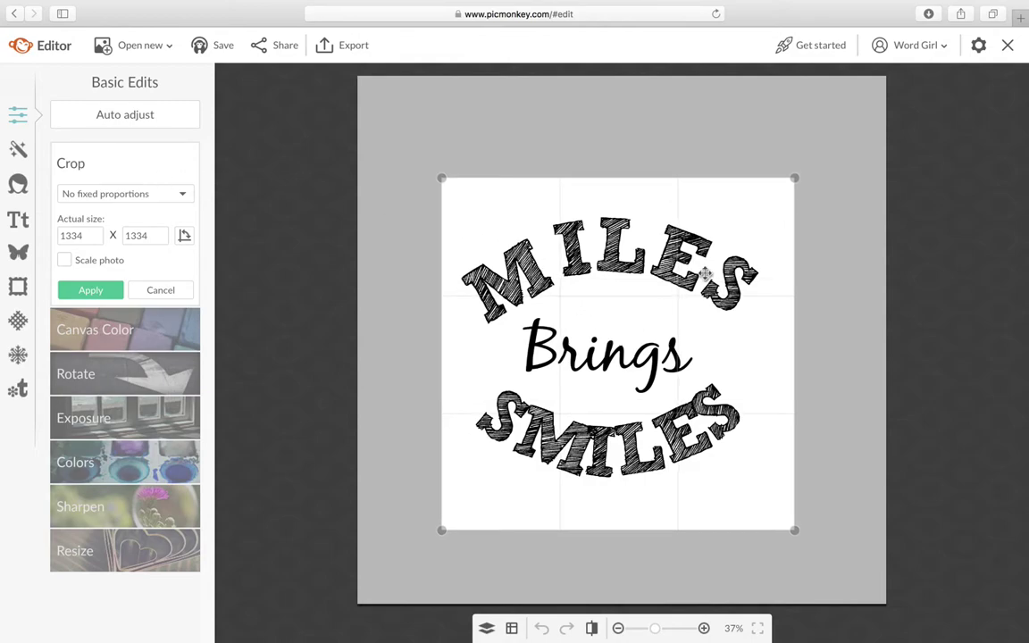
pyautogui.moveTo(798, 166); pyautogui.dragTo(784, 206)
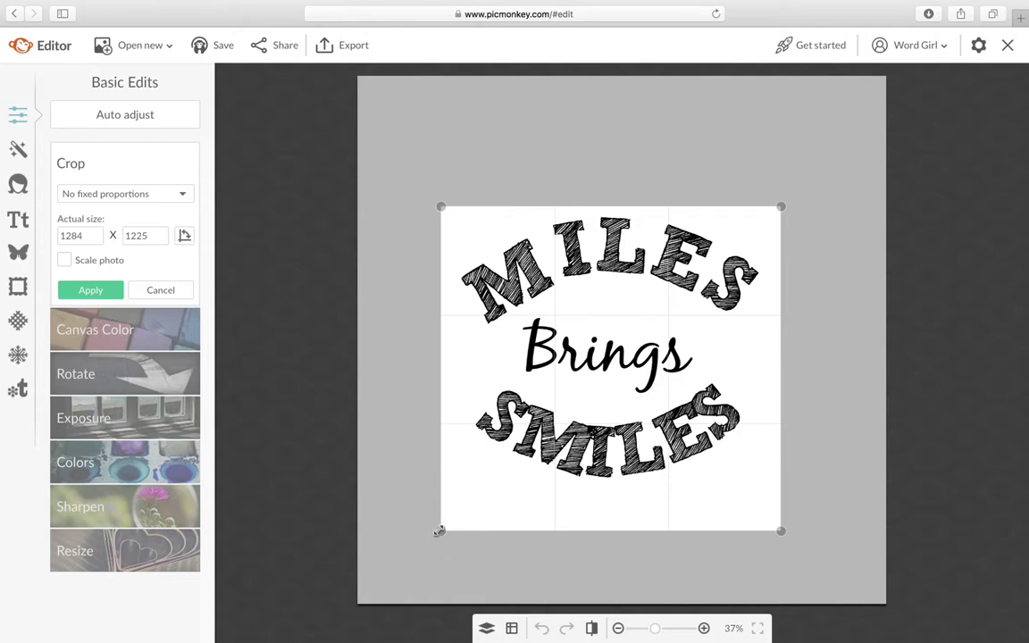
pyautogui.moveTo(441, 531)
pyautogui.mouseDown()
pyautogui.moveTo(459, 503)
pyautogui.moveTo(450, 512)
pyautogui.mouseUp()
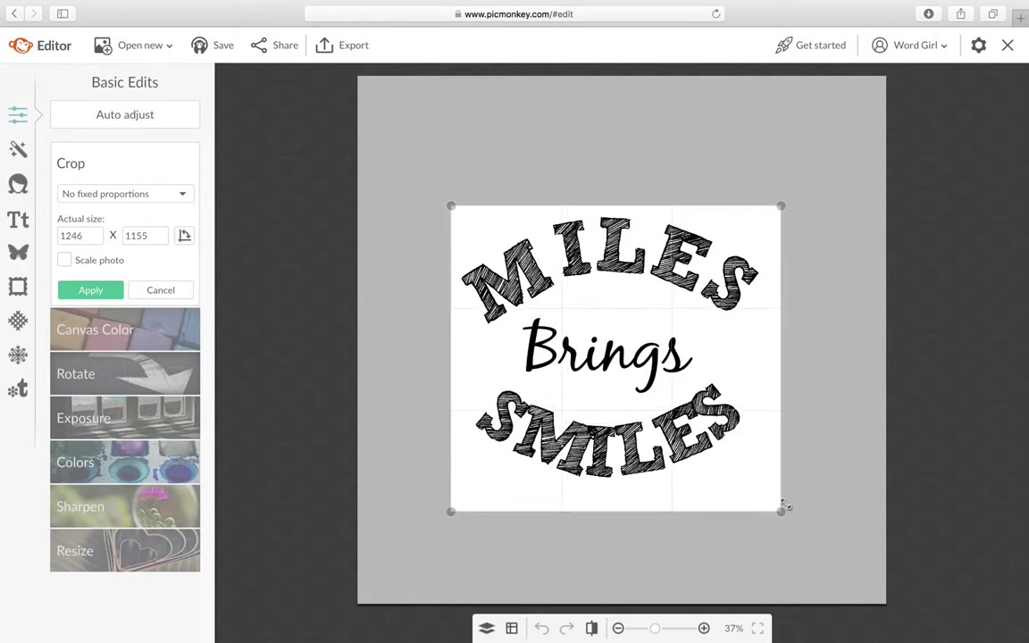
pyautogui.moveTo(783, 509); pyautogui.dragTo(768, 503)
pyautogui.moveTo(770, 205); pyautogui.dragTo(770, 204)
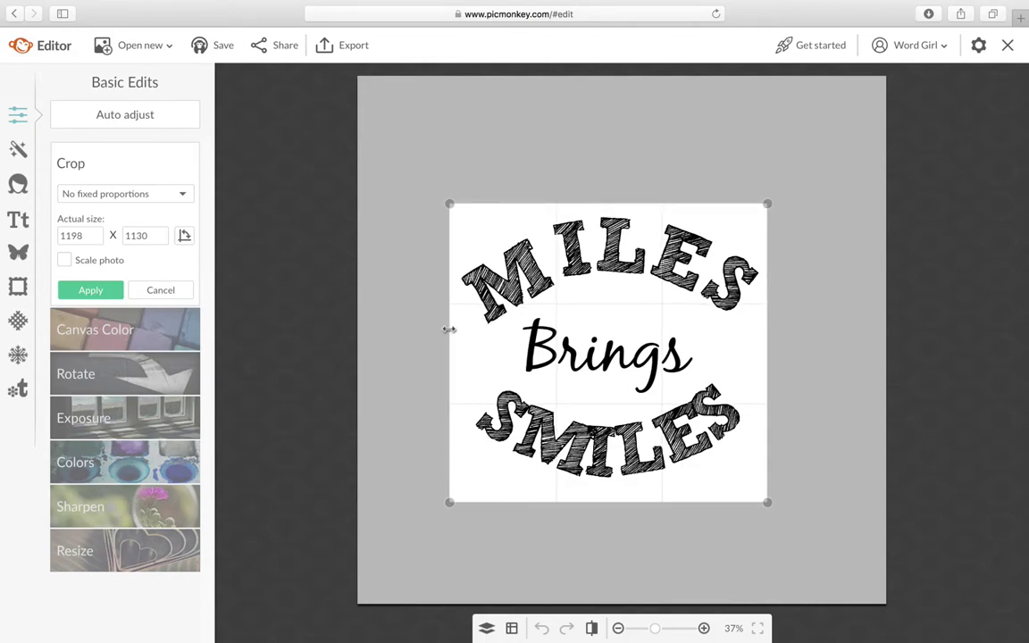
pyautogui.moveTo(450, 329); pyautogui.dragTo(454, 330)
pyautogui.moveTo(578, 198); pyautogui.dragTo(581, 206)
pyautogui.moveTo(634, 502); pyautogui.dragTo(635, 492)
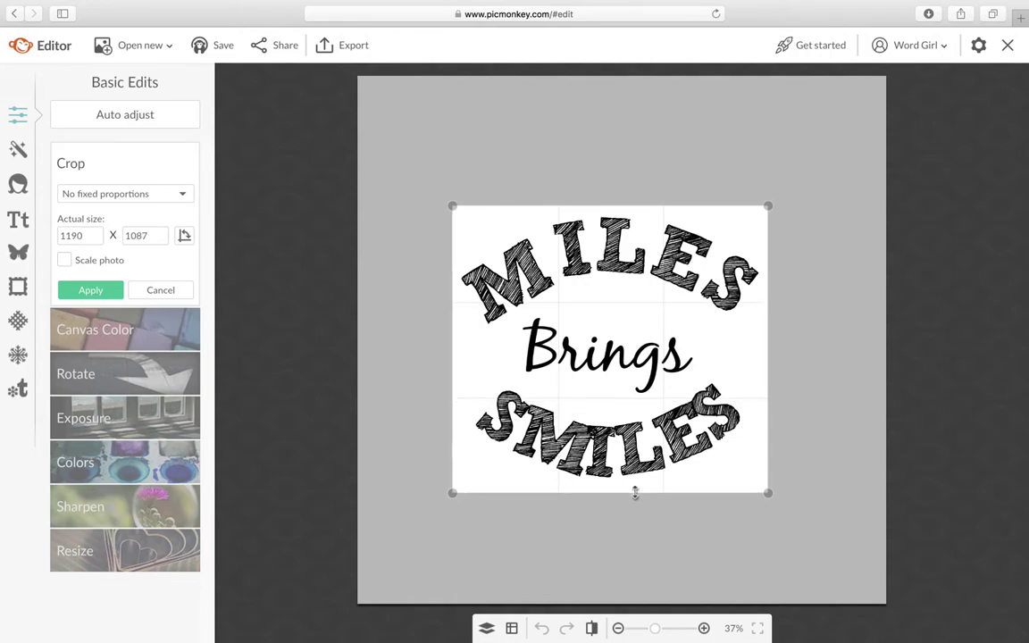
pyautogui.click(90, 291)
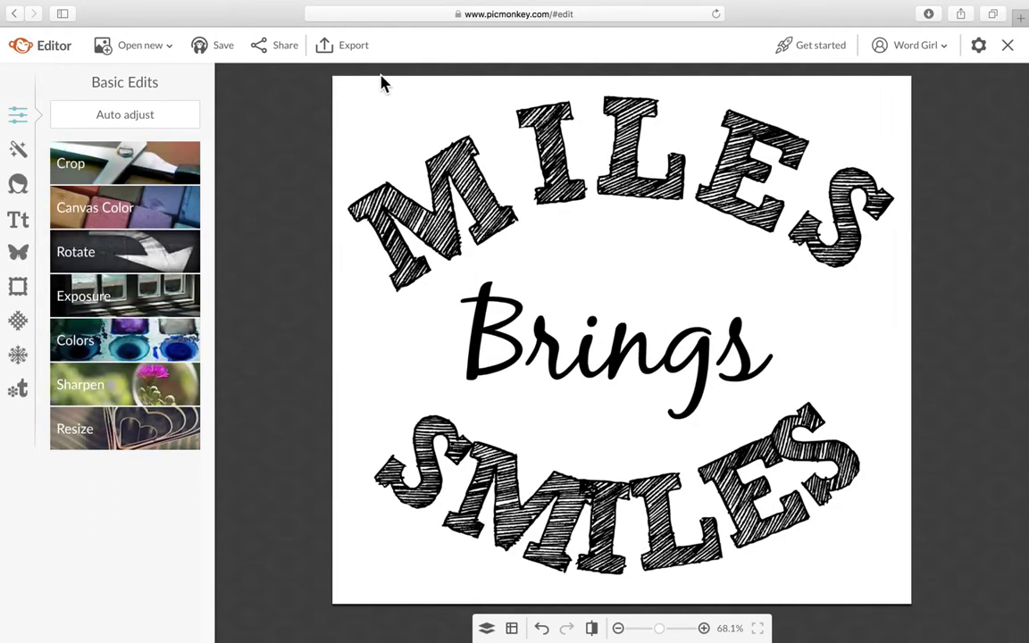
# - Set up the export as a .png file named Miles Brings Smiles
pyautogui.click(345, 47)
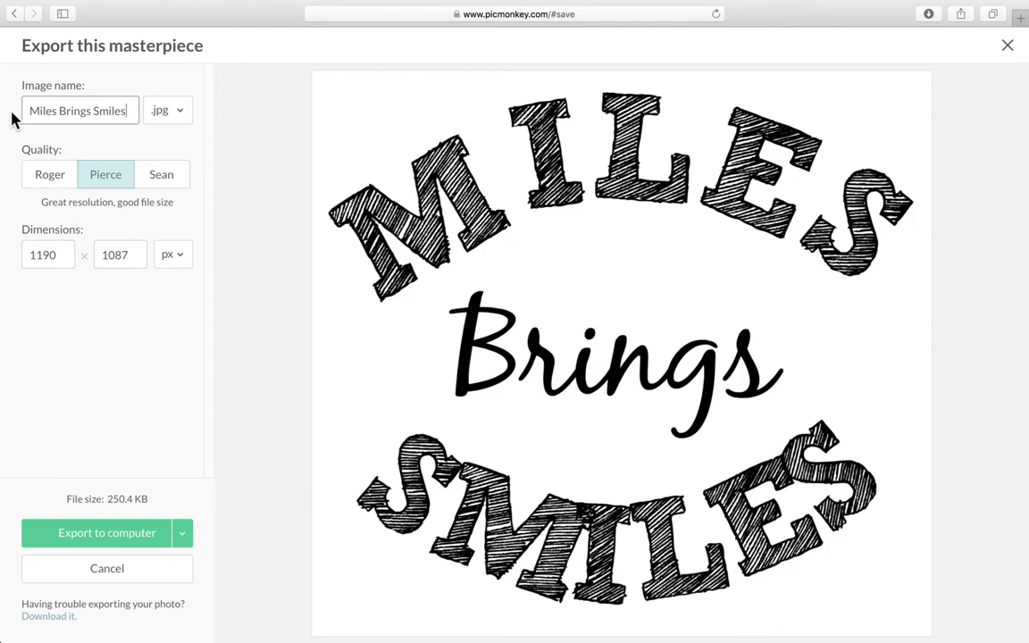
pyautogui.click(180, 115)
pyautogui.click(164, 165)
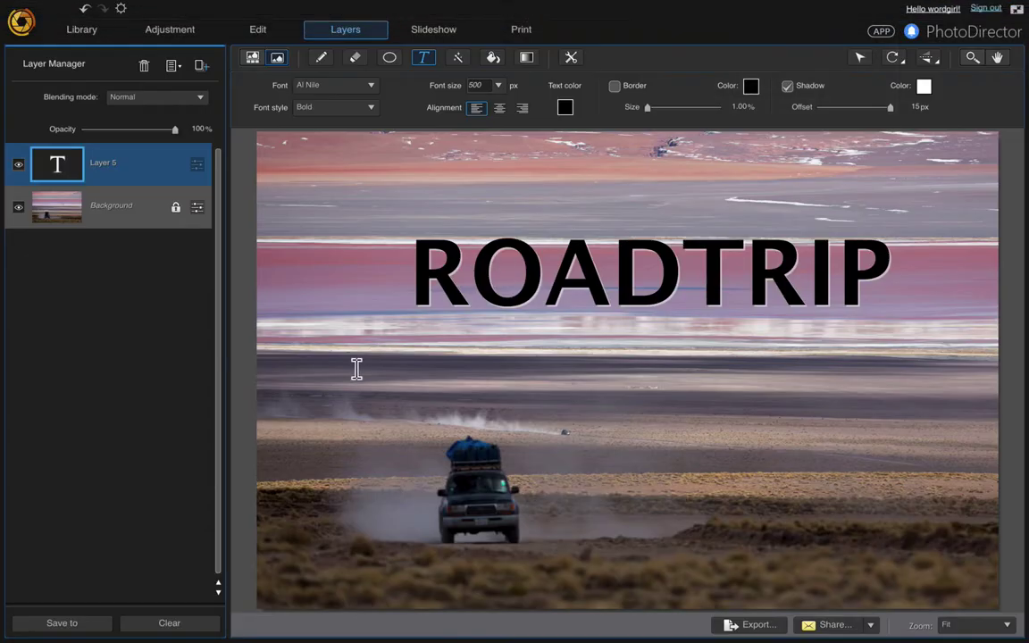
# - Set the ROADTRIP text layer to Multiply blending and add Miles Bring Smiles.png as a photo layer
pyautogui.click(200, 96)
pyautogui.click(156, 179)
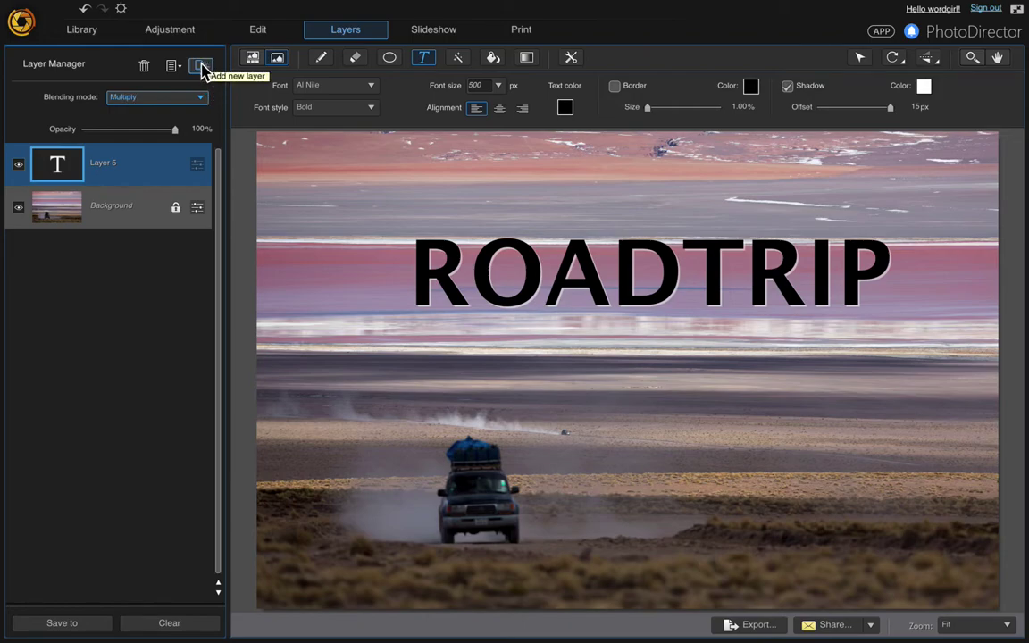
pyautogui.click(201, 68)
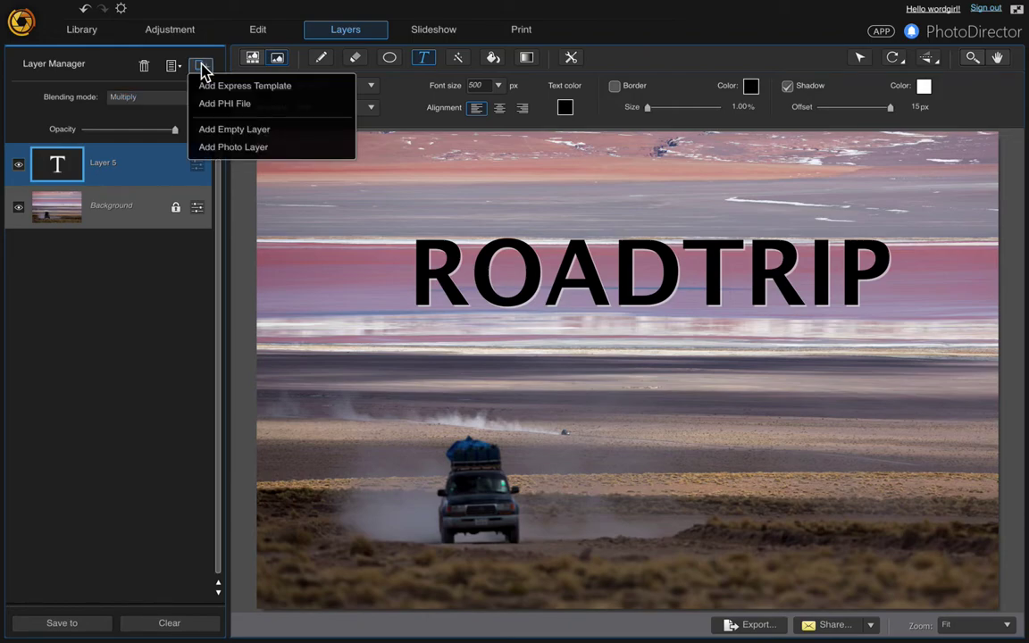
pyautogui.click(222, 150)
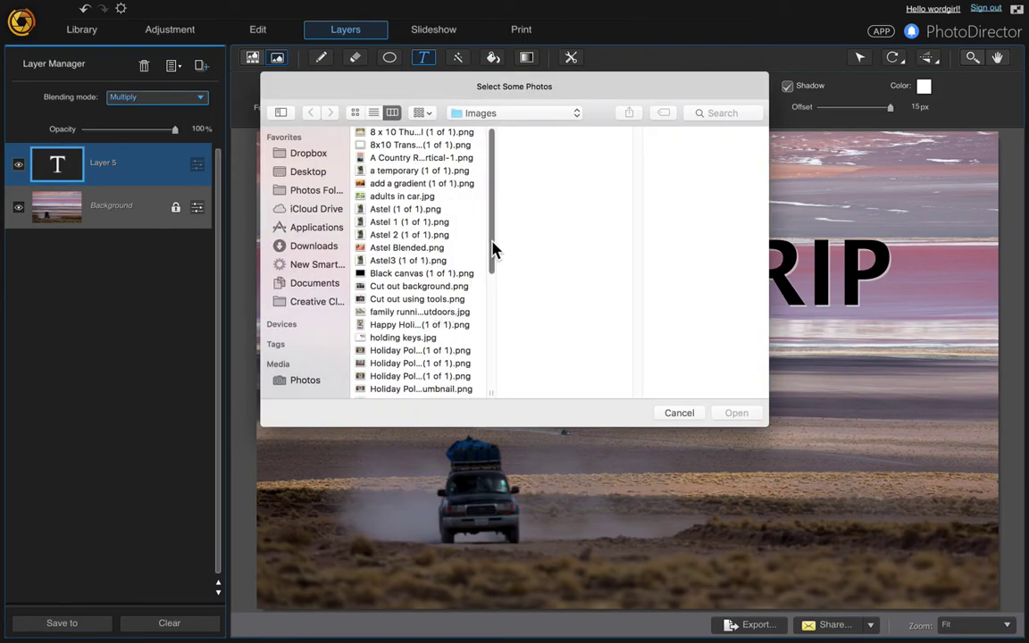
pyautogui.moveTo(493, 250); pyautogui.dragTo(498, 337)
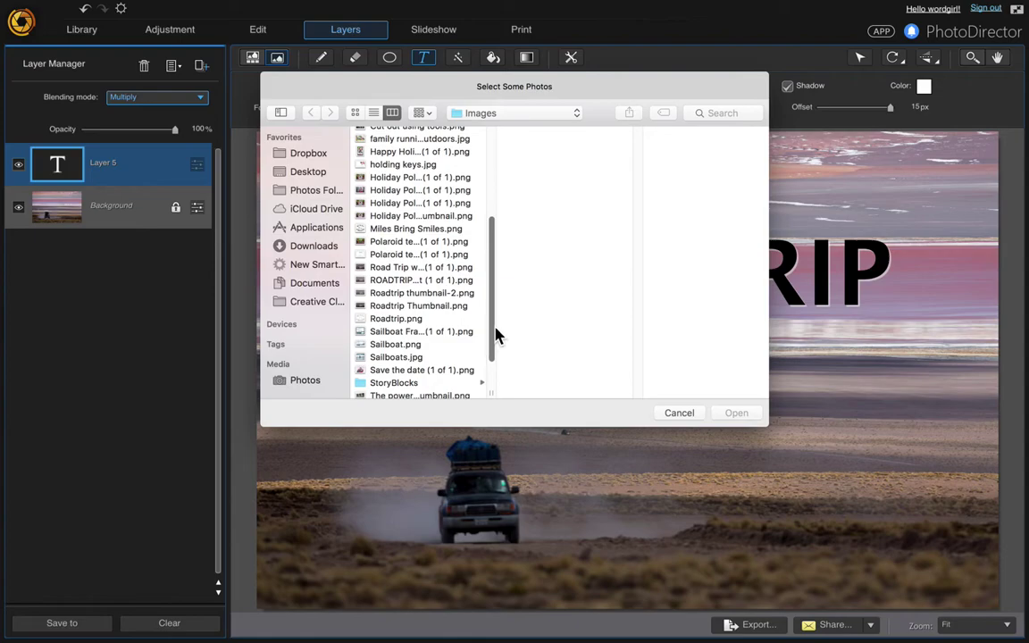
pyautogui.doubleClick(399, 230)
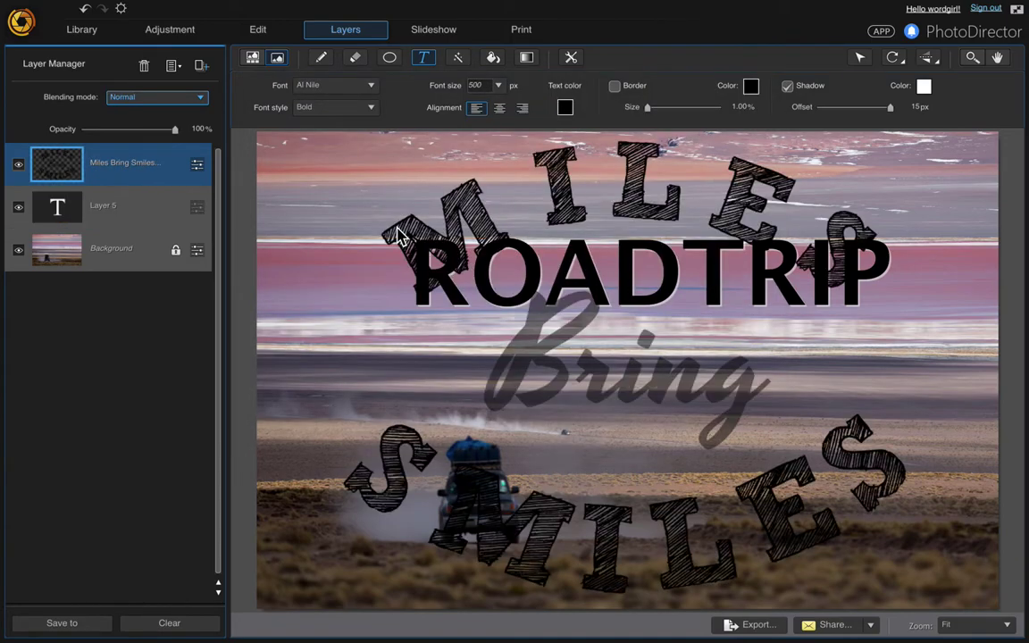
# - Scale down the Miles Bring Smiles graphic and drag it under ROADTRIP, right of the car
pyautogui.click(858, 59)
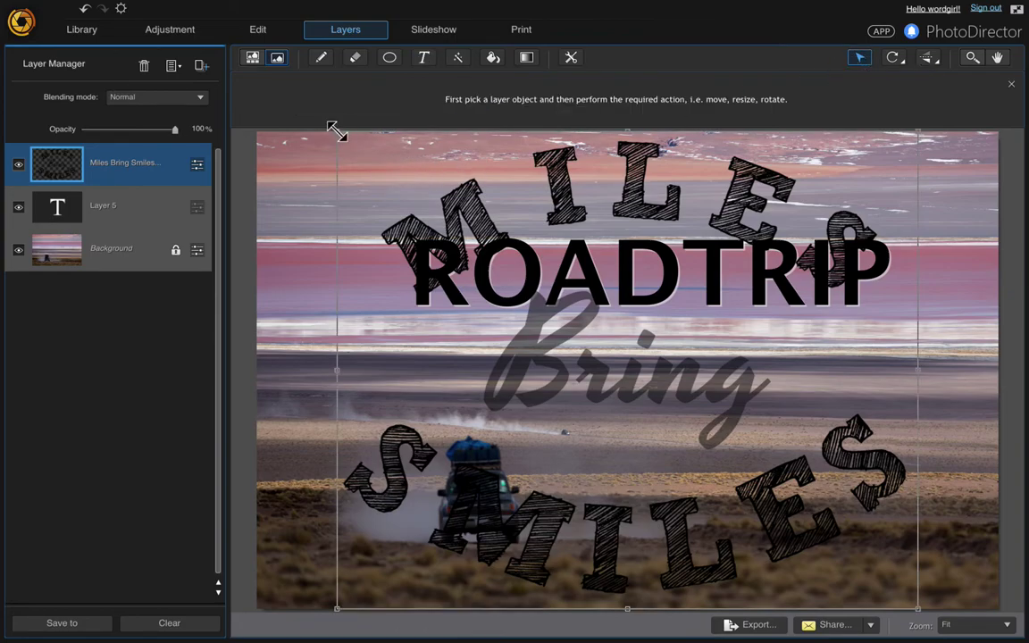
pyautogui.moveTo(334, 132); pyautogui.dragTo(672, 499)
pyautogui.moveTo(775, 490); pyautogui.dragTo(658, 409)
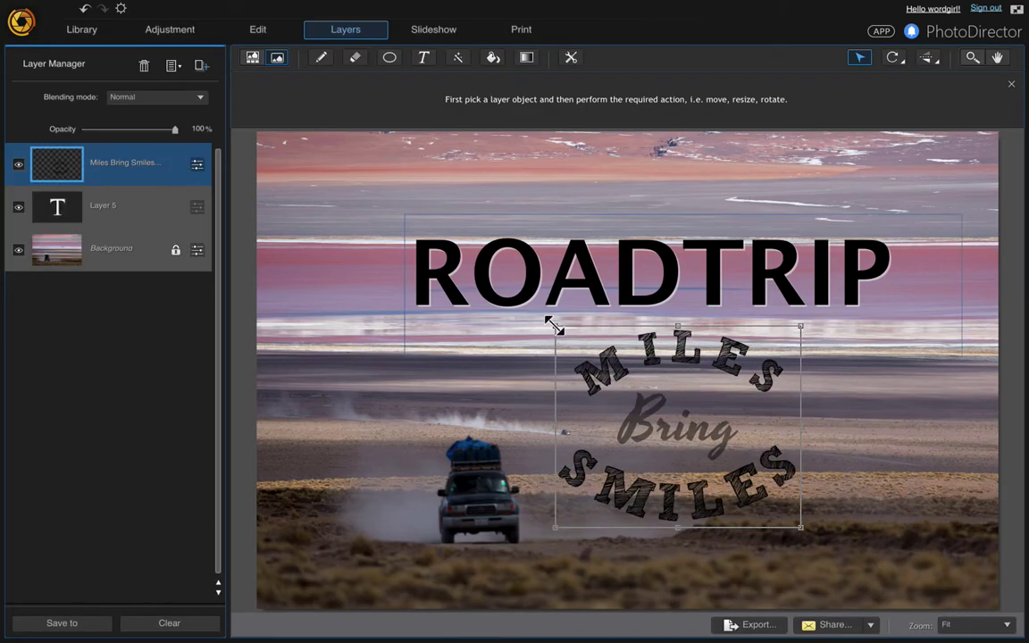
pyautogui.moveTo(576, 347); pyautogui.dragTo(612, 374)
pyautogui.moveTo(677, 424)
pyautogui.mouseDown()
pyautogui.moveTo(653, 416)
pyautogui.moveTo(669, 415)
pyautogui.mouseUp()
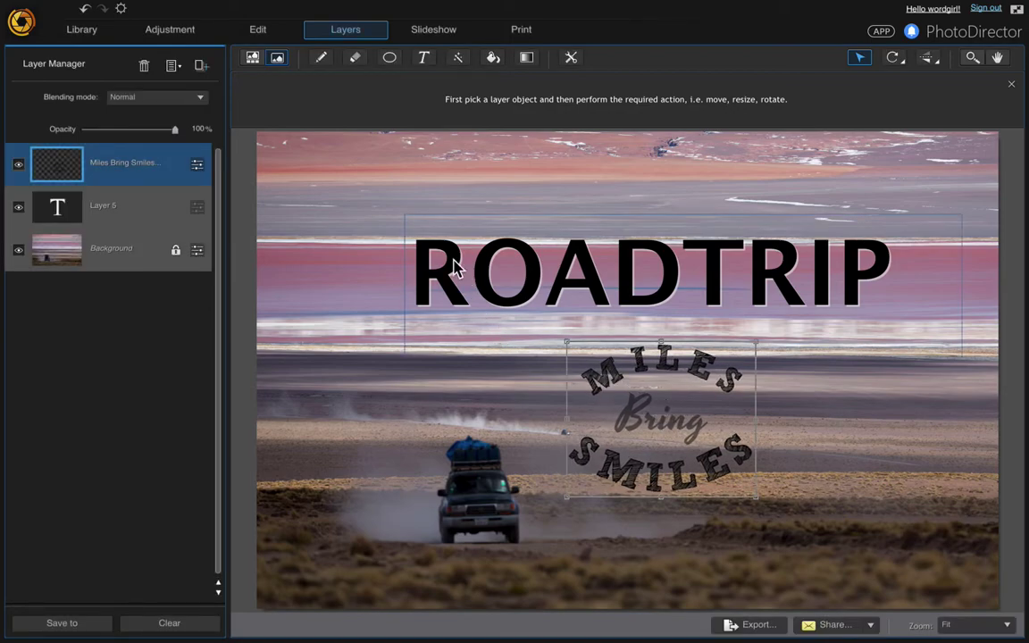
# - Lower the ROADTRIP text layer's opacity to about 67%
pyautogui.click(157, 206)
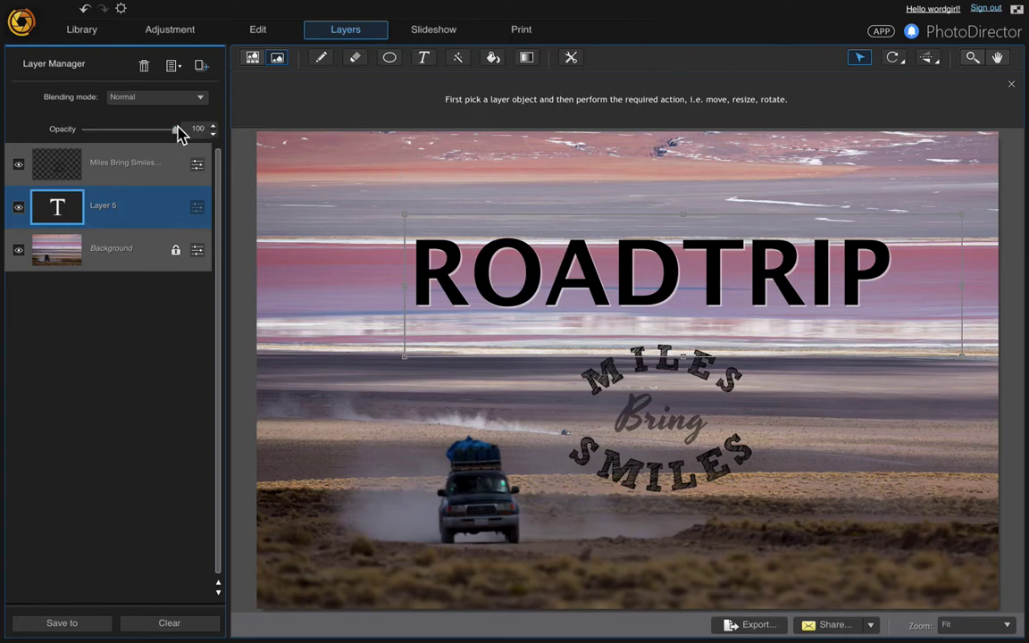
pyautogui.moveTo(175, 138); pyautogui.dragTo(147, 141)
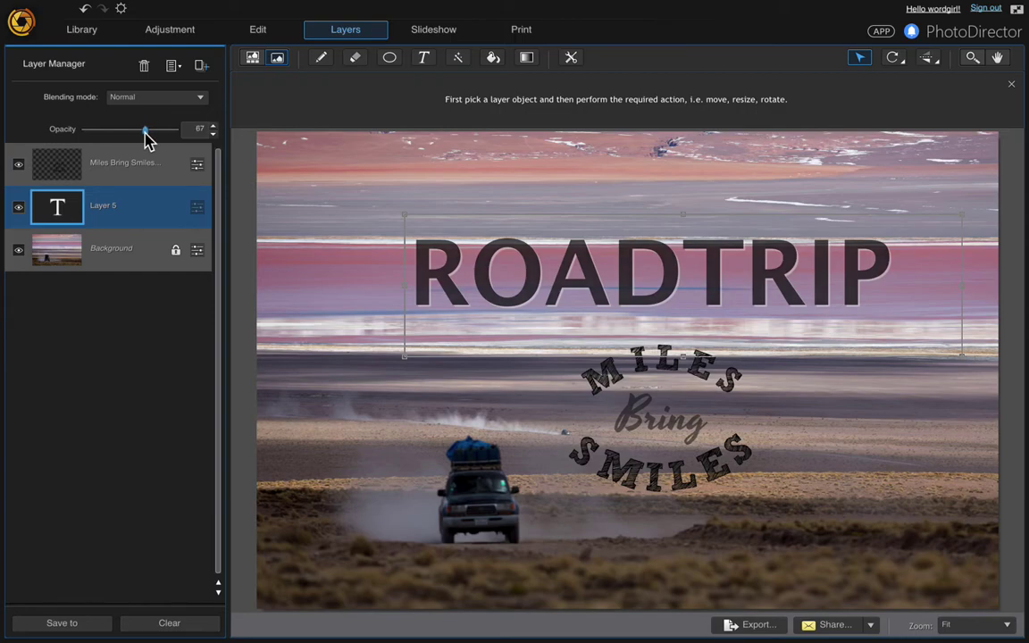
pyautogui.click(693, 411)
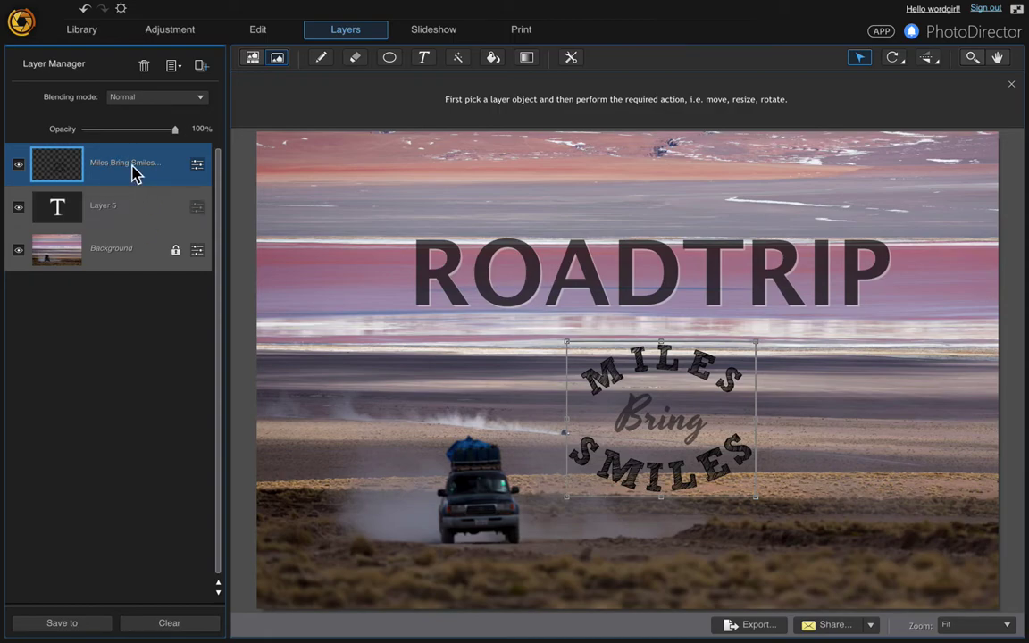
# - Duplicate the Miles Bring Smiles layer and set the top copy's blending mode to Hard Light
pyautogui.rightClick(126, 173)
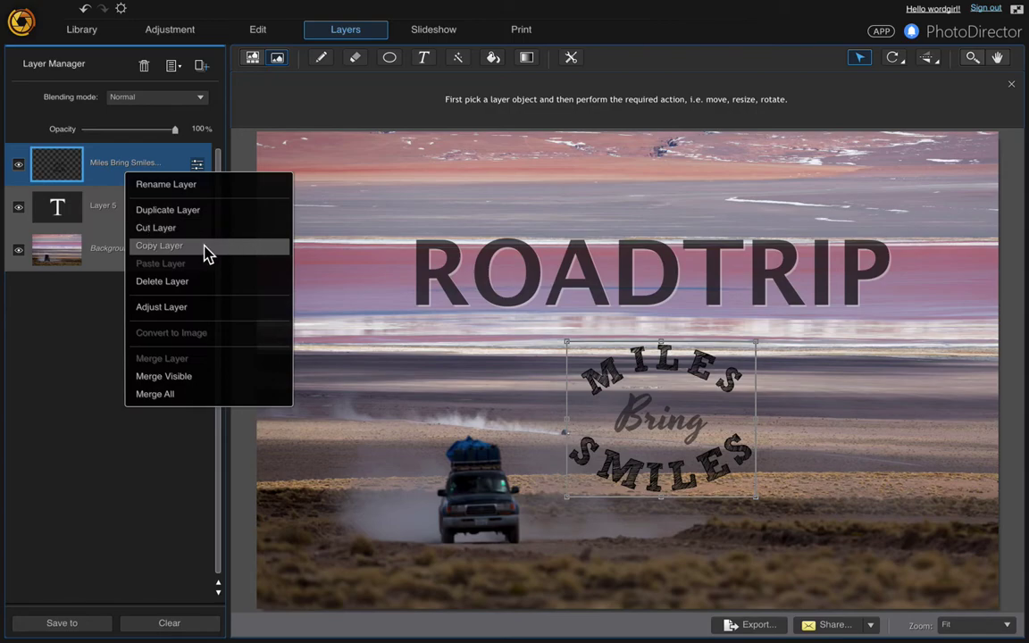
pyautogui.click(190, 214)
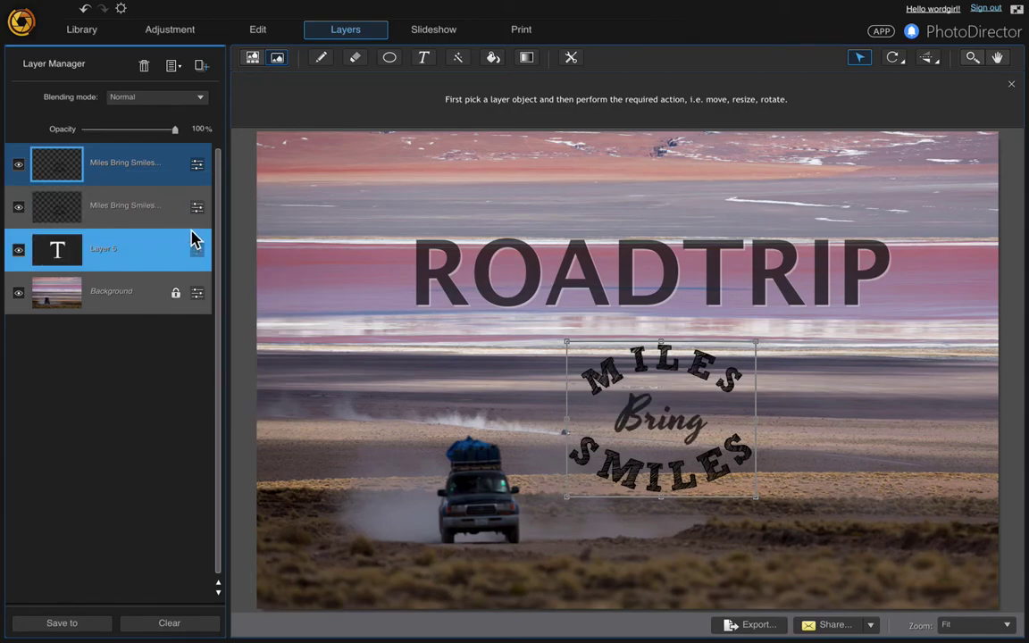
pyautogui.click(191, 106)
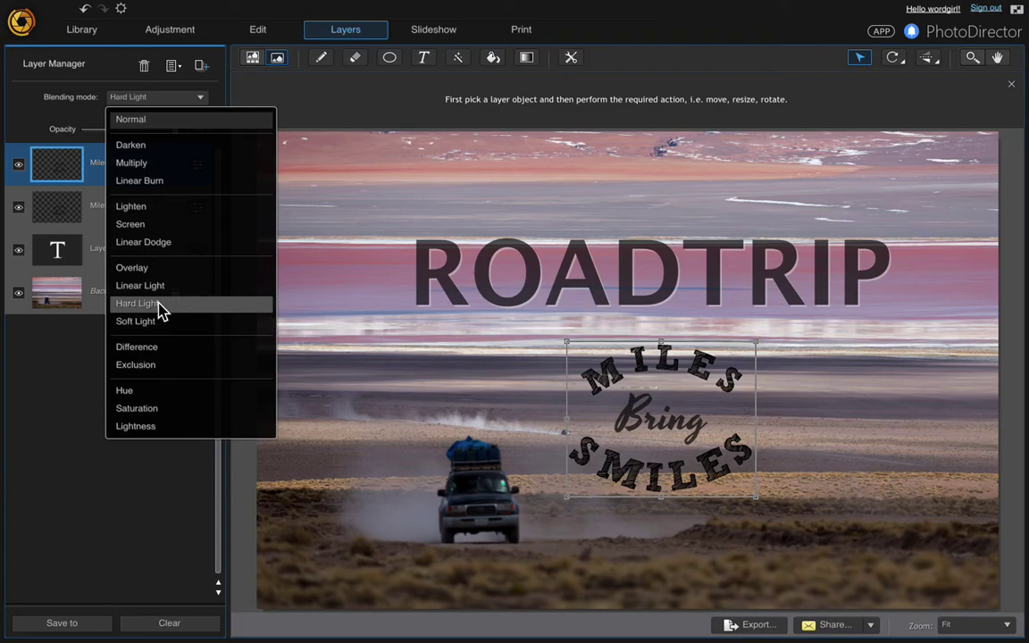
pyautogui.click(161, 309)
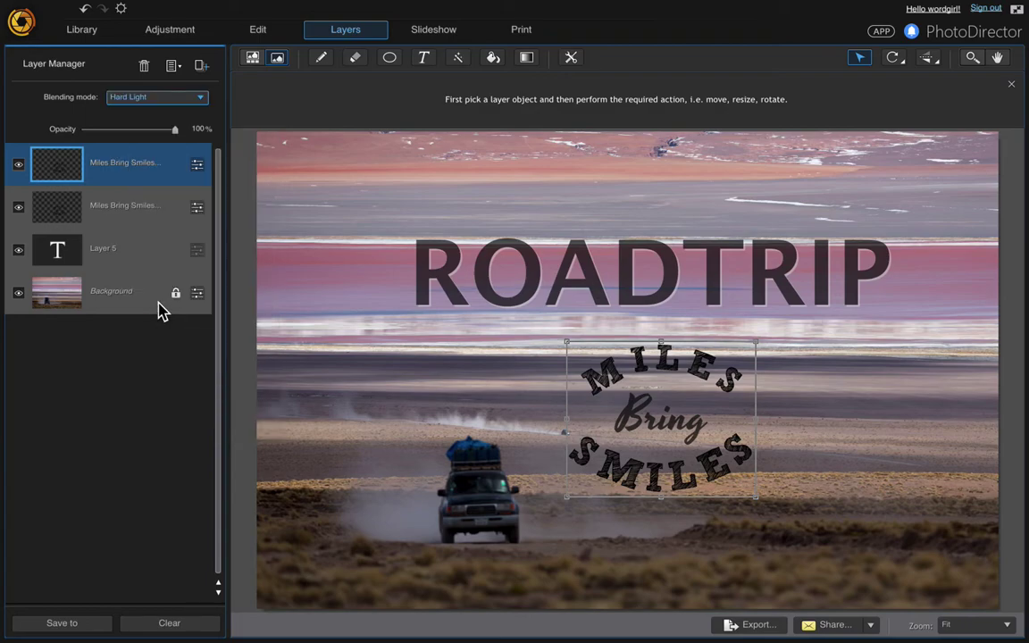
pyautogui.click(126, 285)
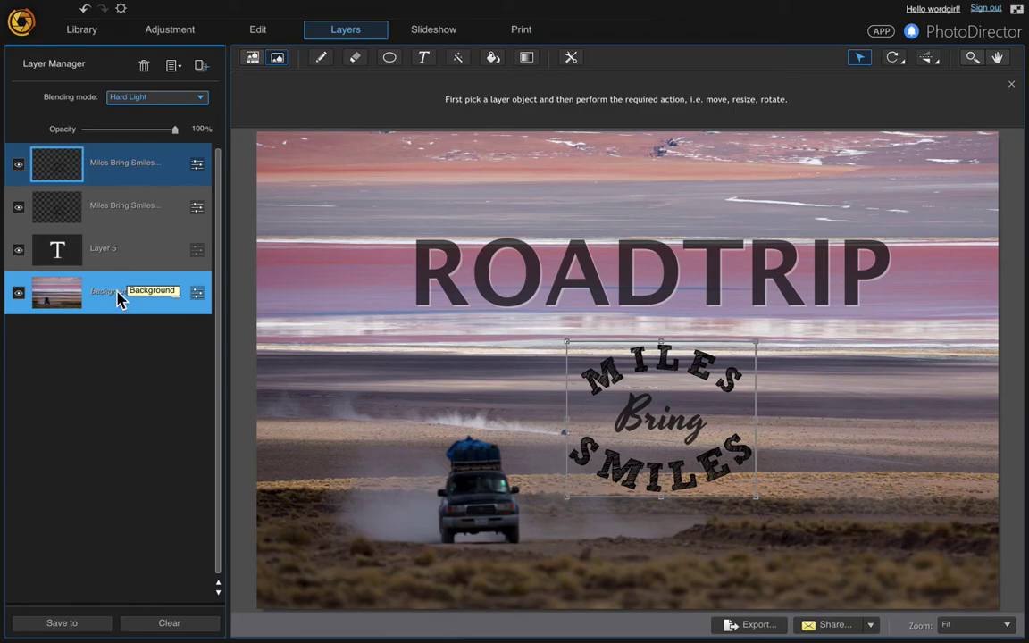
# - Add an empty layer directly above the Background layer
pyautogui.click(120, 298)
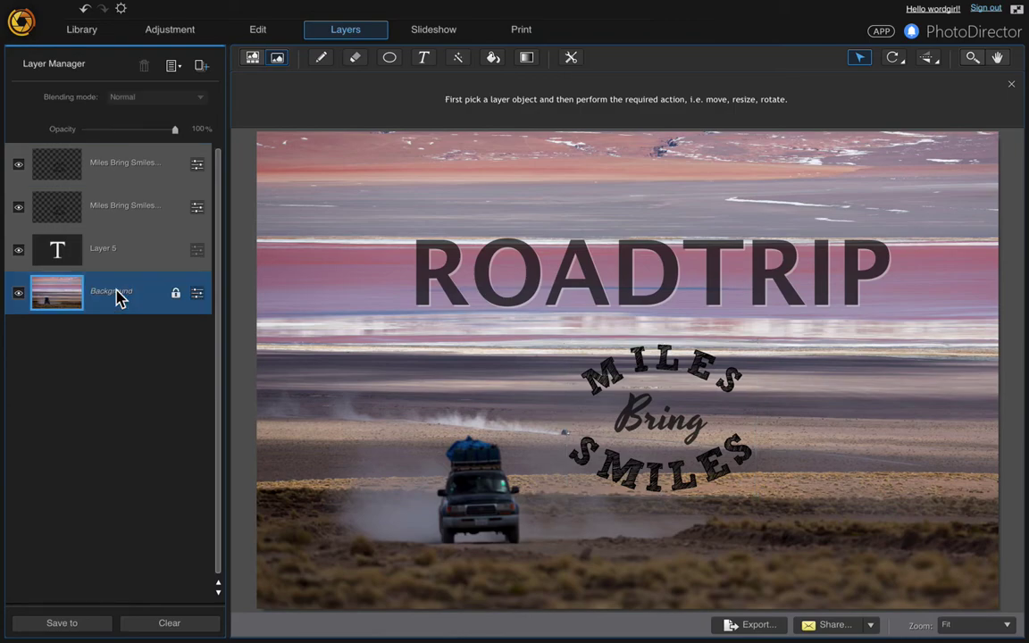
pyautogui.click(203, 67)
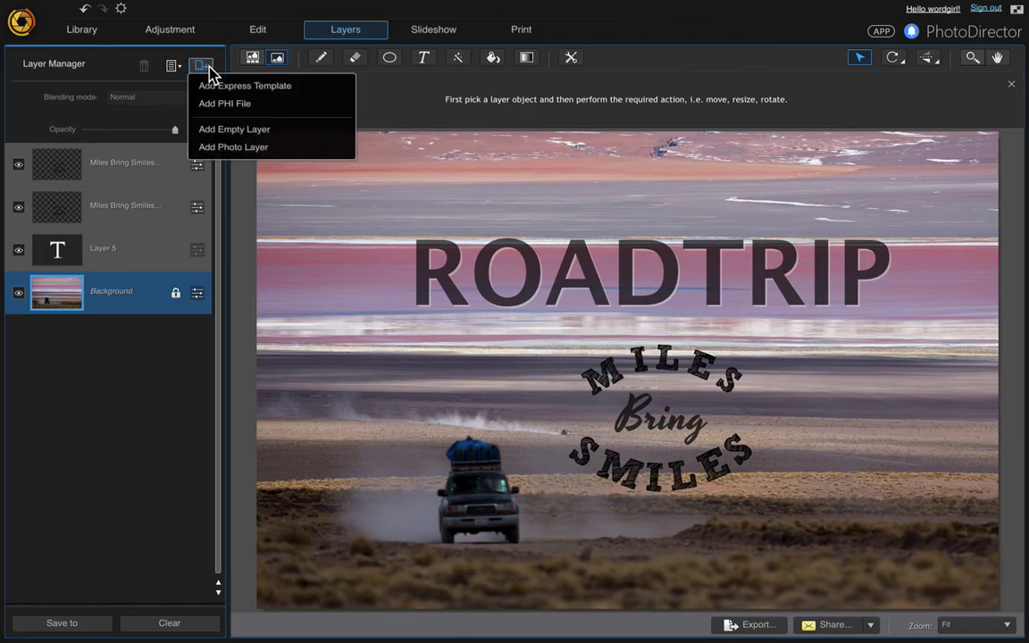
pyautogui.click(219, 133)
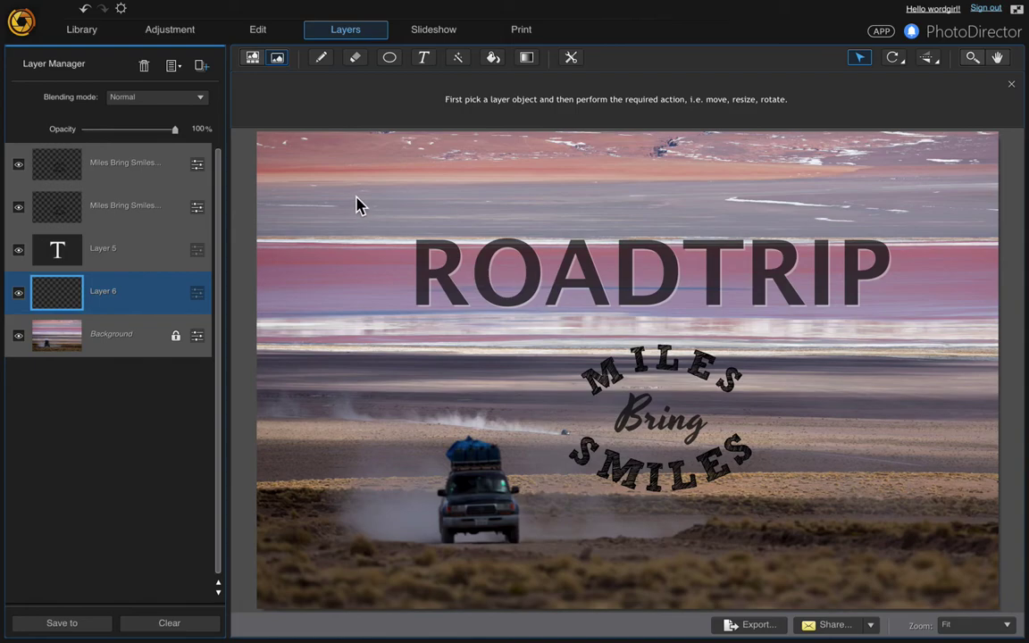
# - Paint a reversed black-to-transparent angle gradient at 8% opacity diagonally across the top-left sky
pyautogui.click(527, 59)
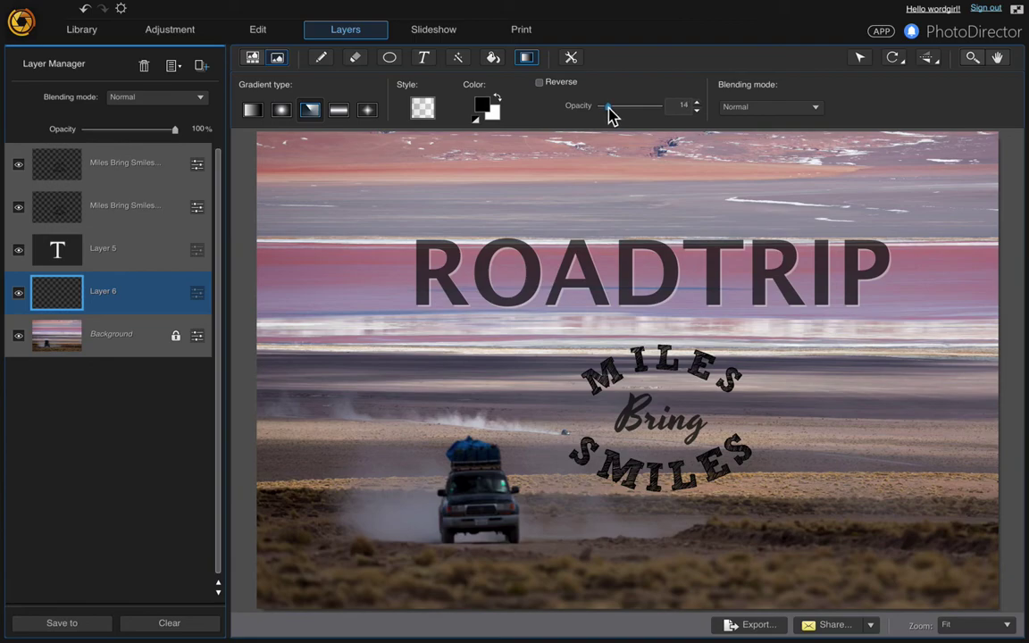
pyautogui.moveTo(606, 106); pyautogui.dragTo(606, 108)
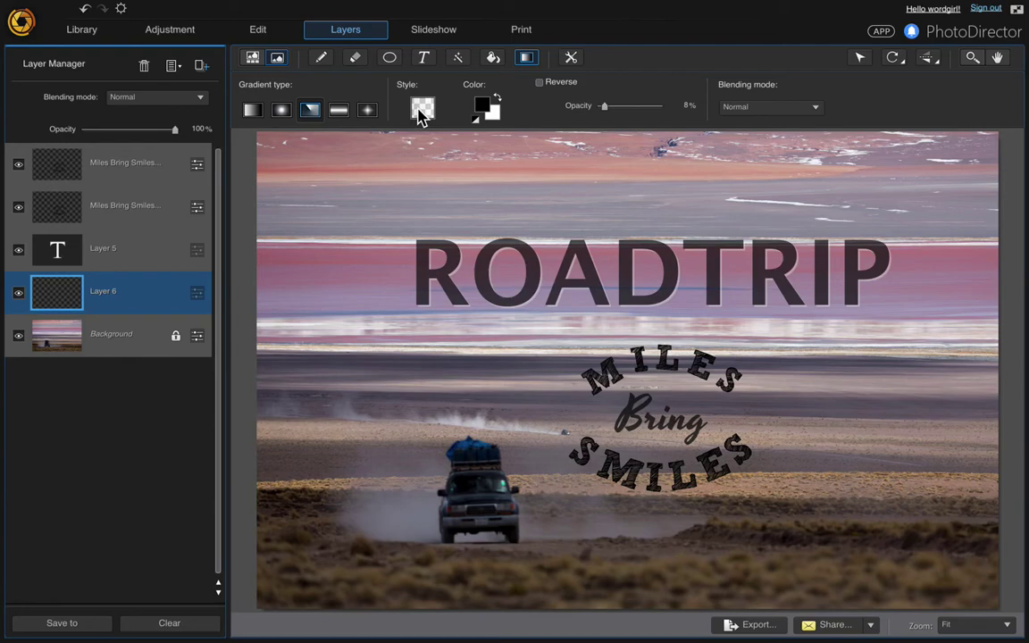
pyautogui.click(421, 110)
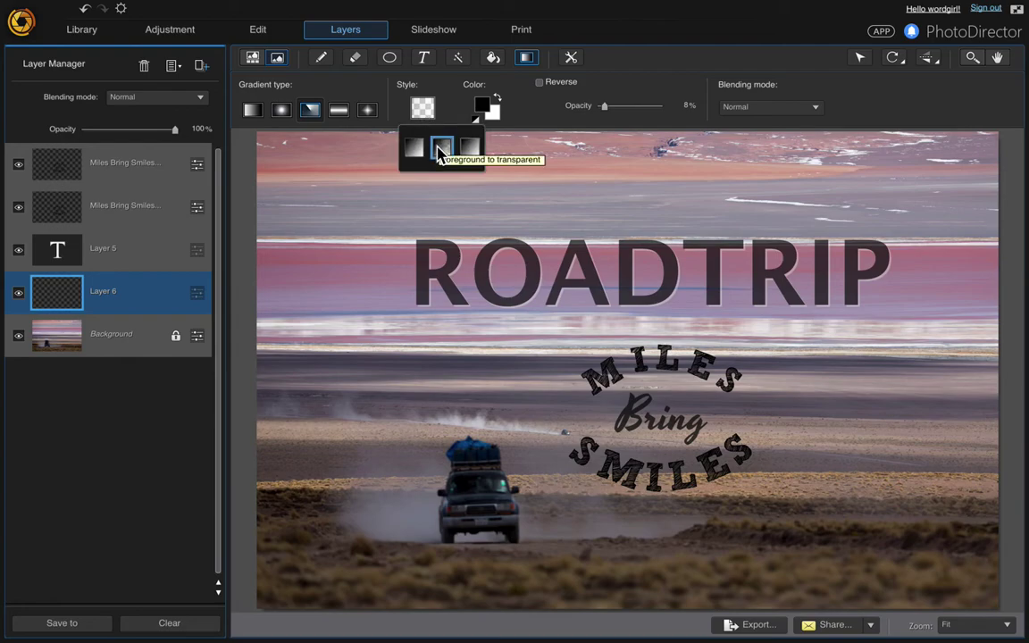
pyautogui.click(444, 149)
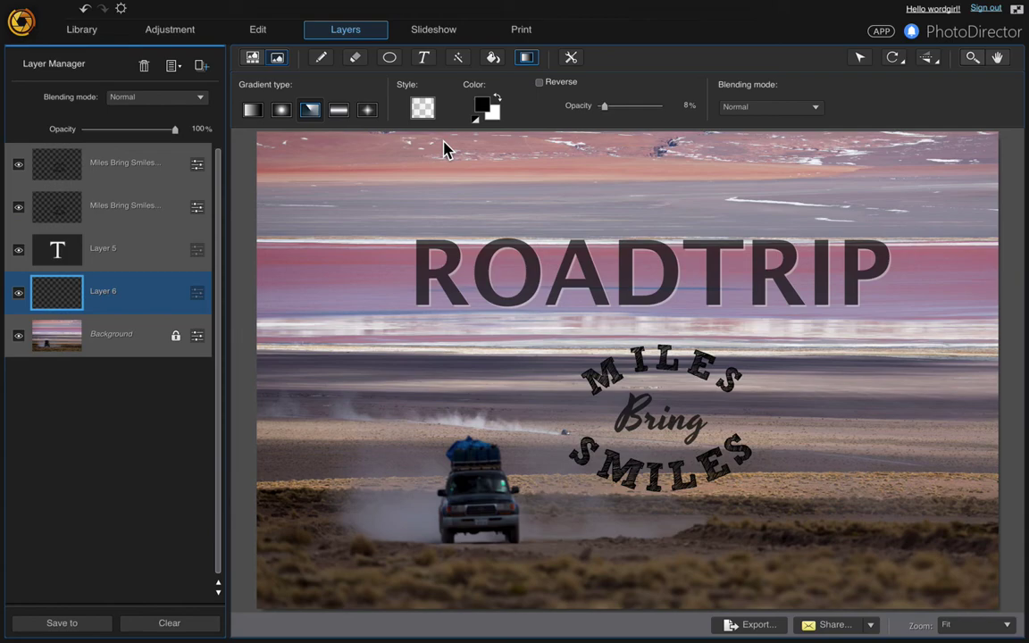
pyautogui.click(540, 83)
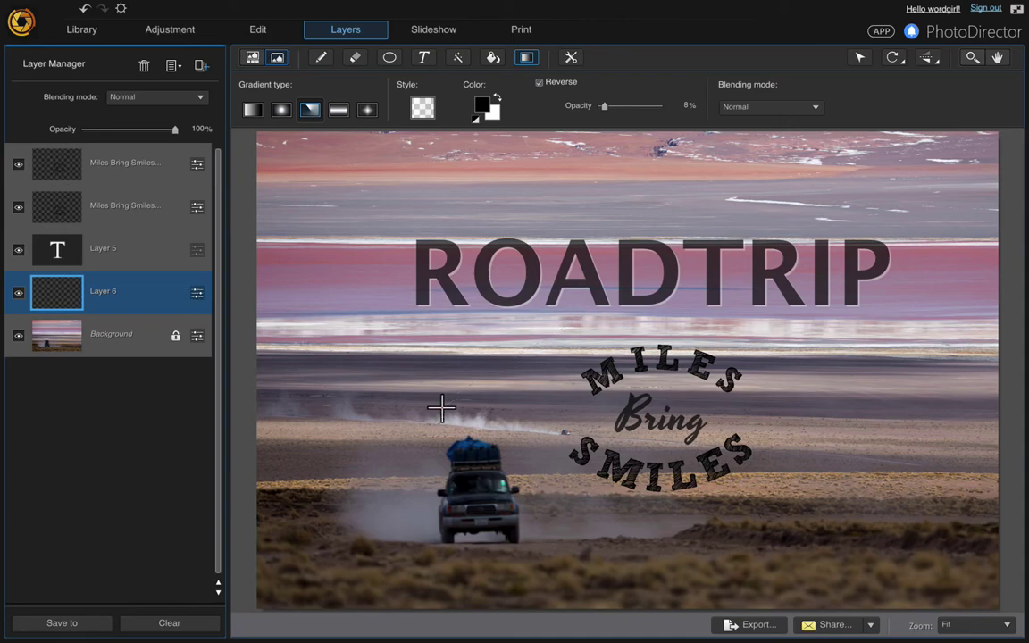
pyautogui.moveTo(679, 314); pyautogui.dragTo(802, 408)
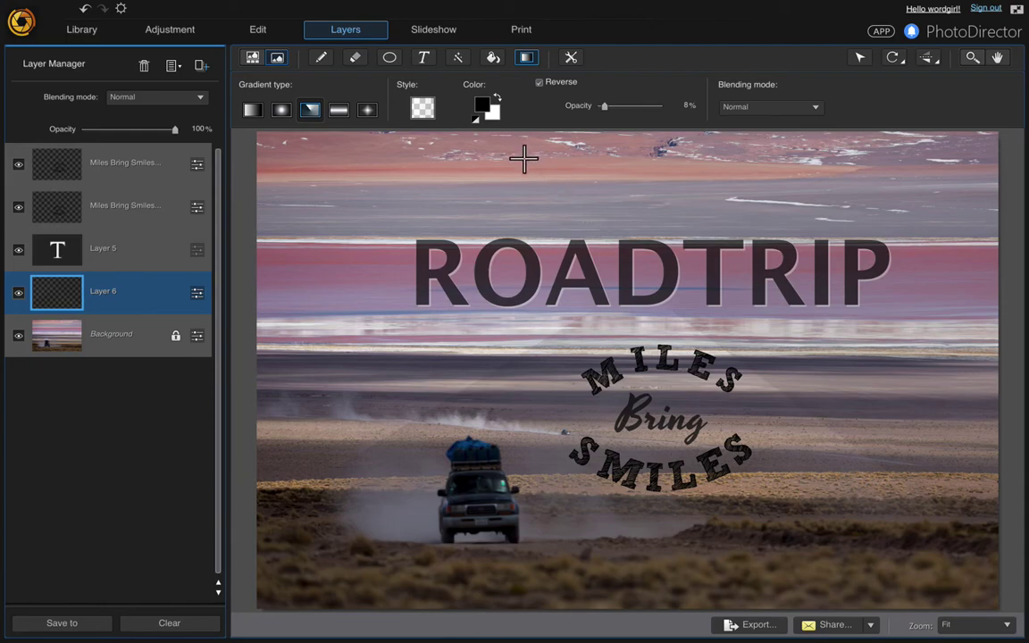
pyautogui.moveTo(523, 157)
pyautogui.mouseDown()
pyautogui.moveTo(671, 218)
pyautogui.moveTo(725, 156)
pyautogui.moveTo(726, 169)
pyautogui.mouseUp()
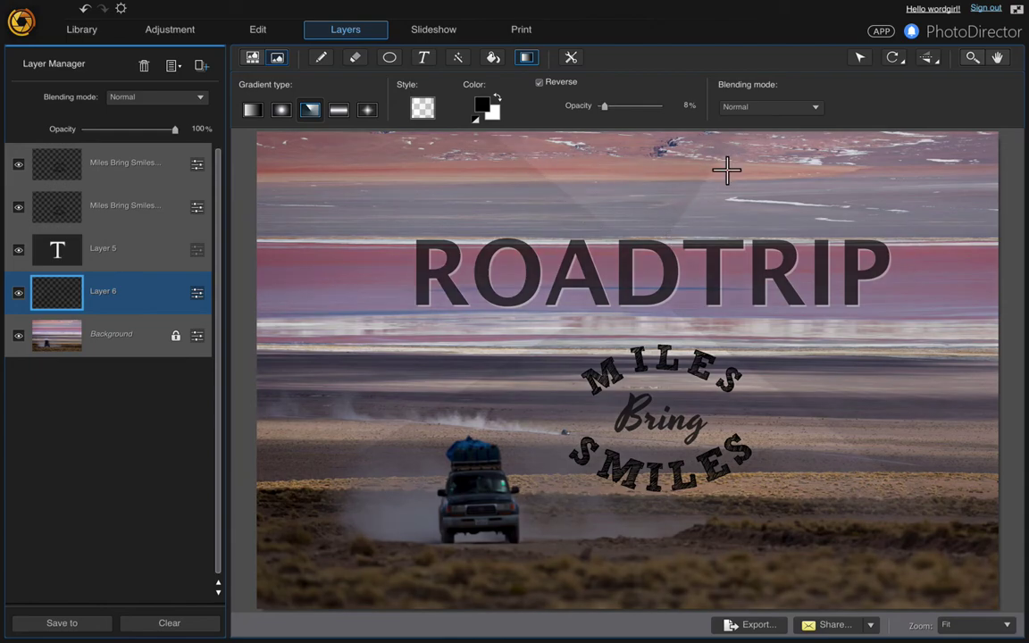
# - Bring up Layer Manager's Save to options: Express Template or New Photo File
pyautogui.click(133, 170)
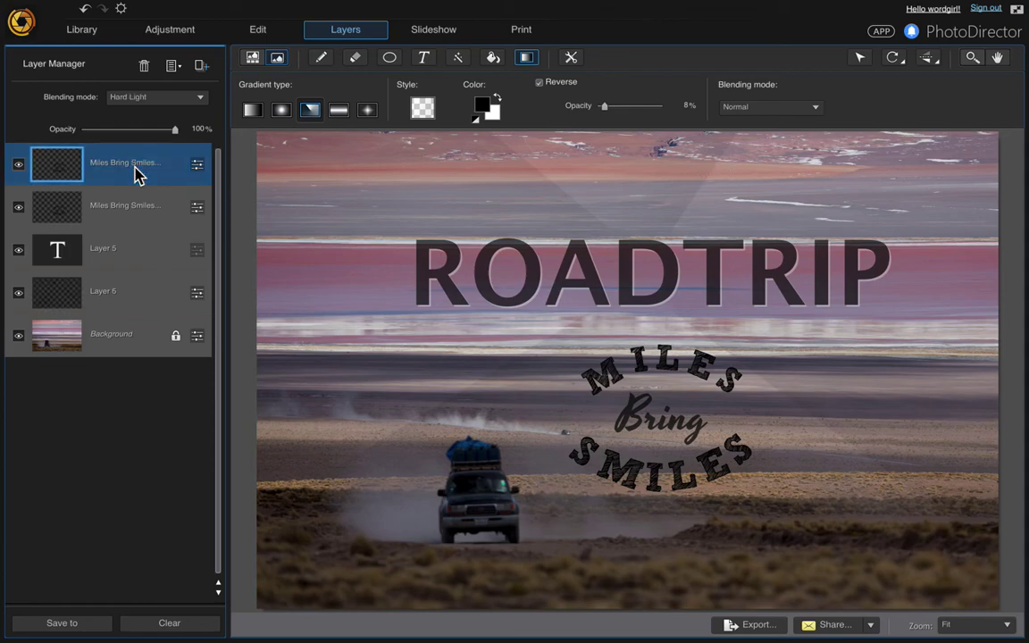
pyautogui.rightClick(130, 338)
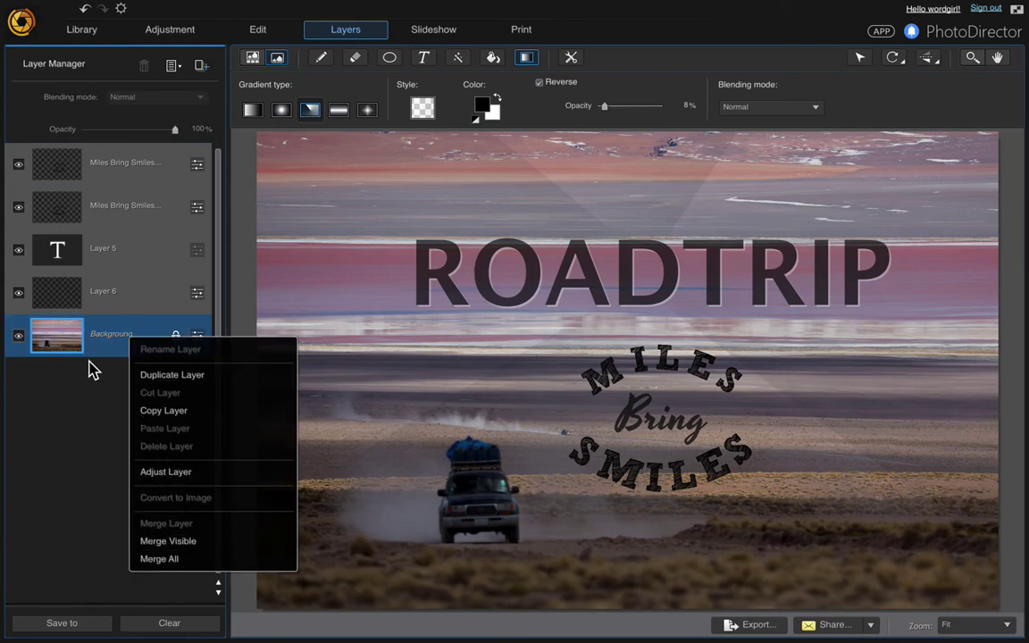
pyautogui.click(96, 353)
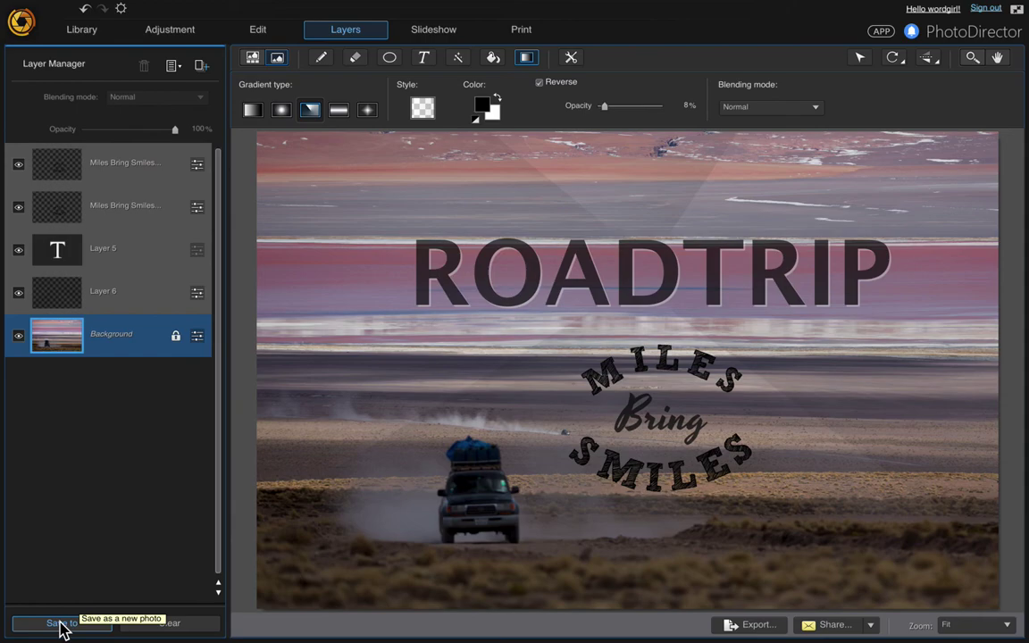
pyautogui.click(61, 625)
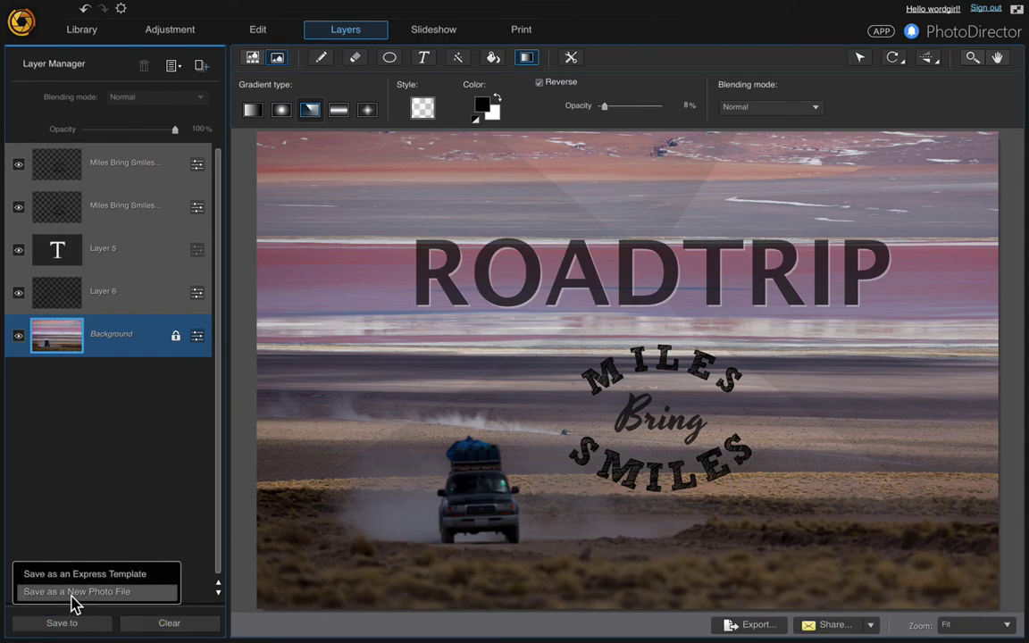
# - Start an Express Template save, then cancel it and confirm abandoning the save
pyautogui.click(118, 576)
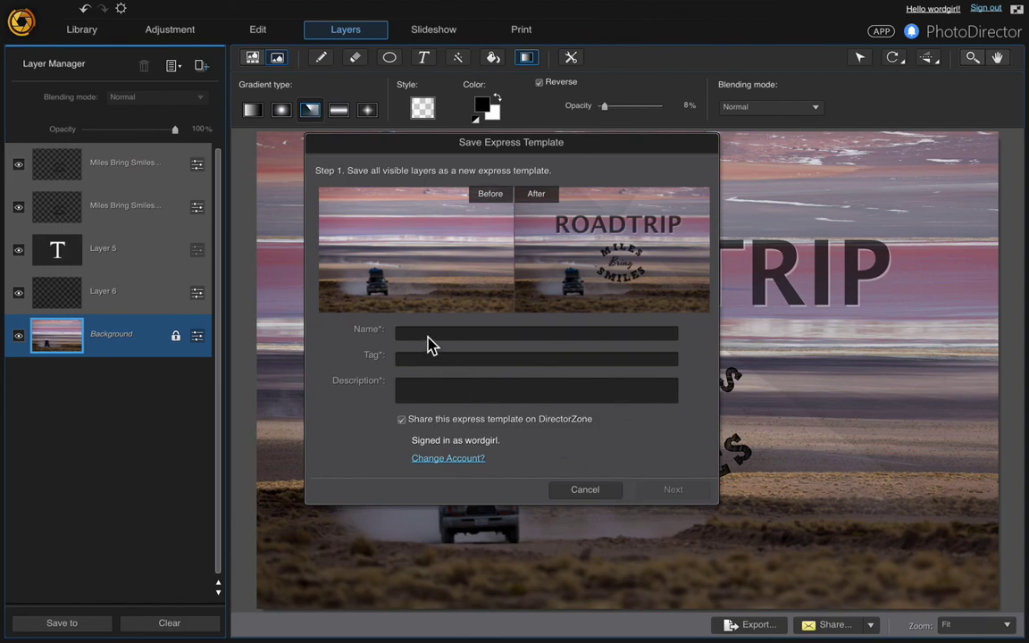
pyautogui.click(422, 392)
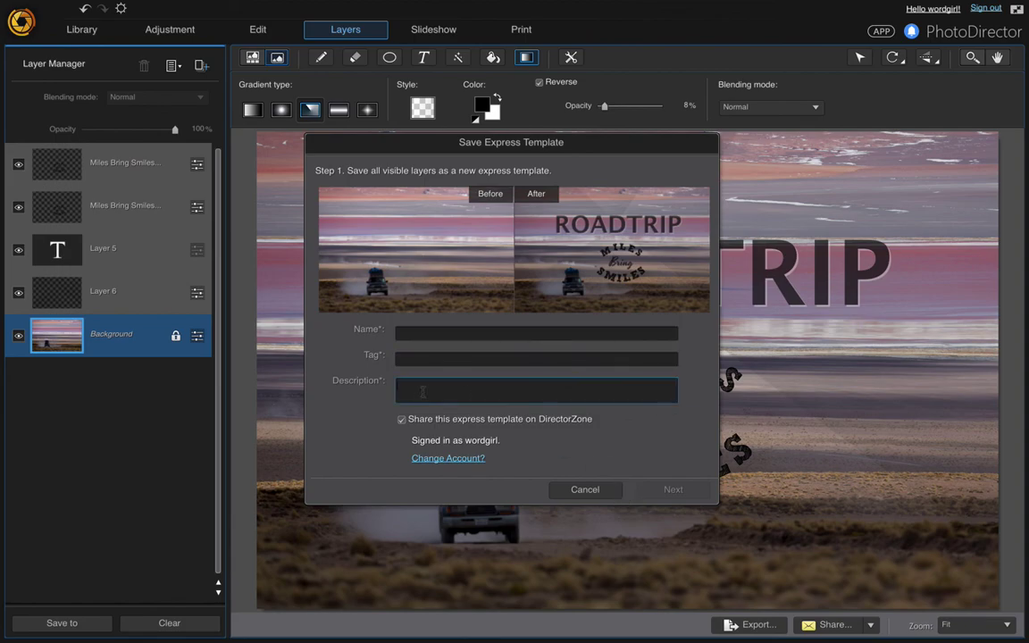
pyautogui.click(587, 493)
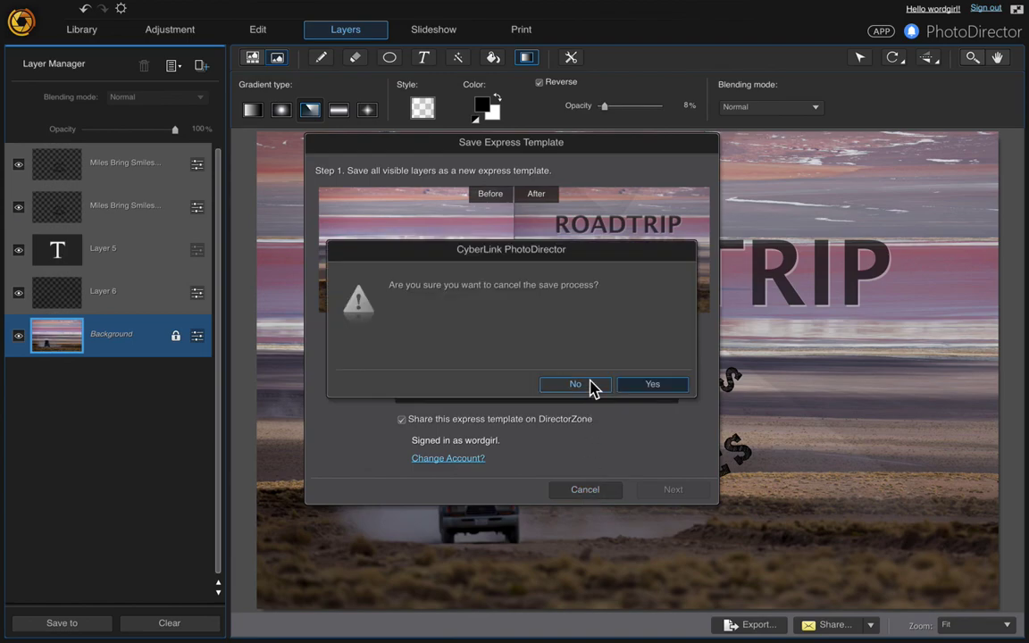
pyautogui.click(650, 389)
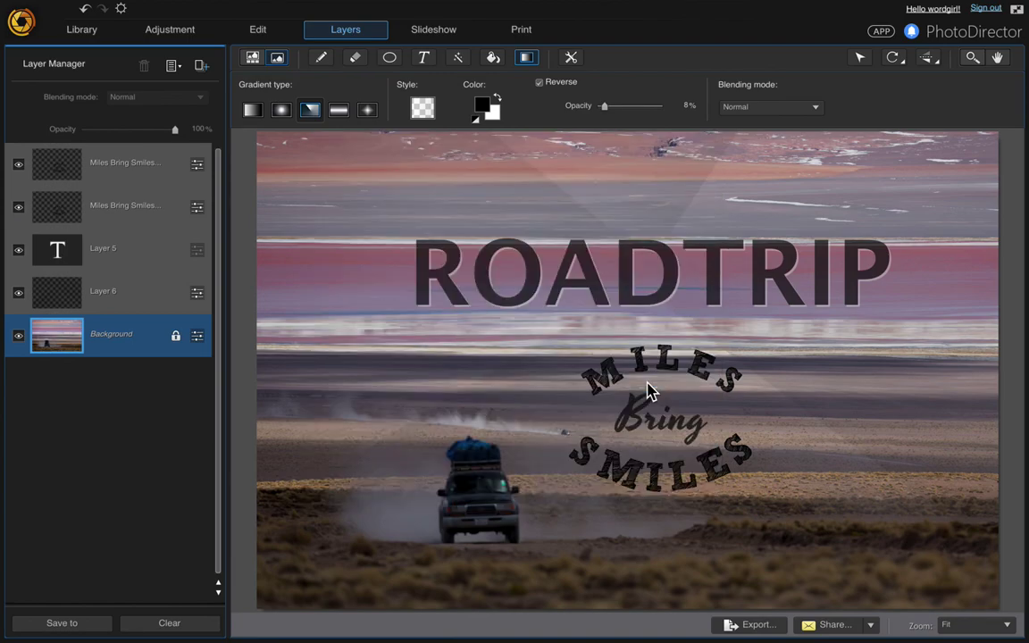